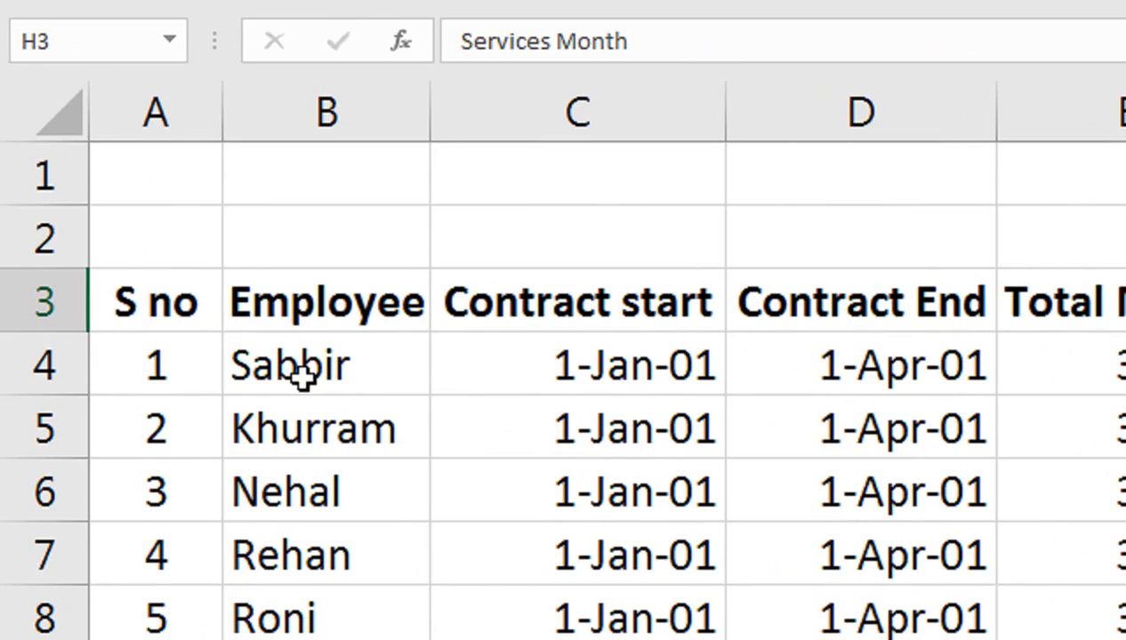
Examine the contract table's employee names, contract start and end dates, and total months
left_click_drag(301, 372, 301, 553)
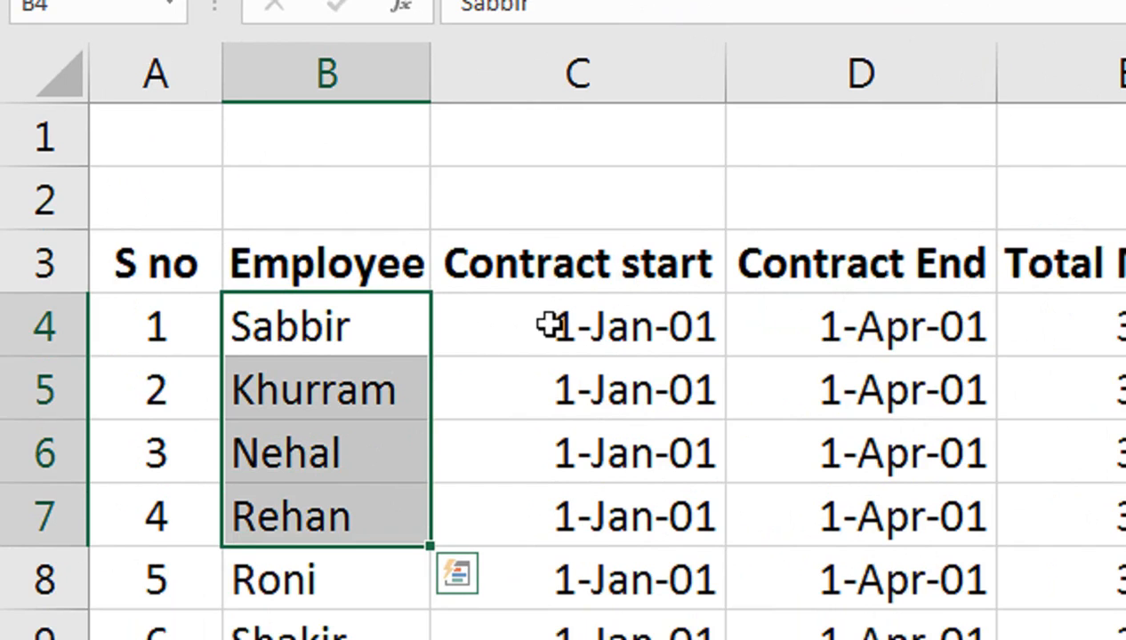
left_click(800, 380)
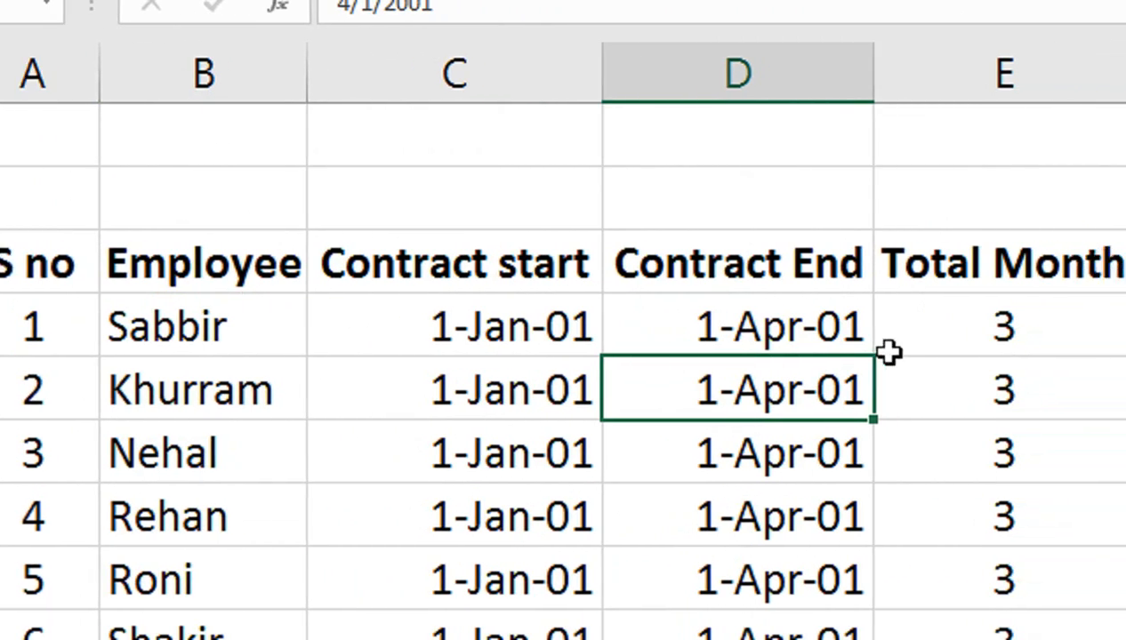
left_click(855, 345)
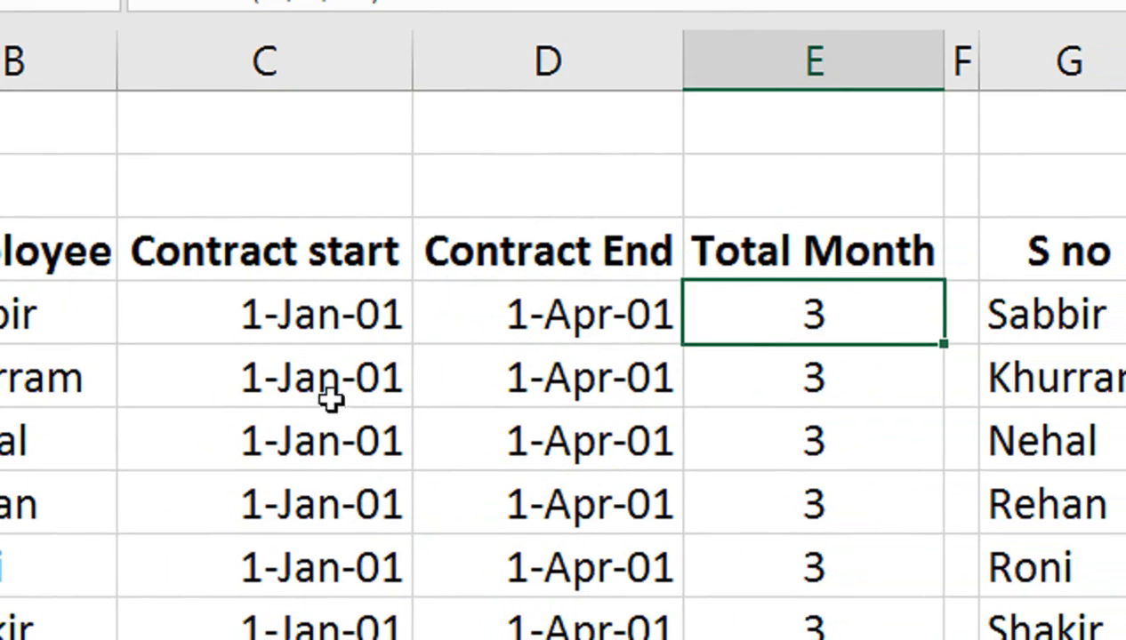
left_click_drag(387, 453, 273, 565)
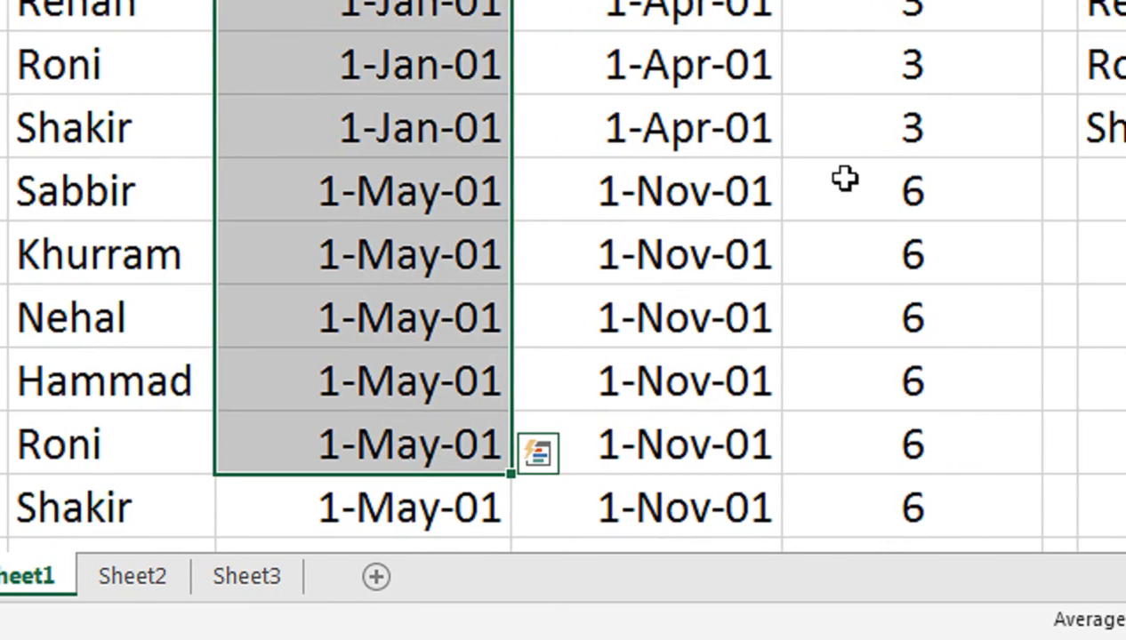
left_click(845, 179)
left_click_drag(787, 229, 701, 396)
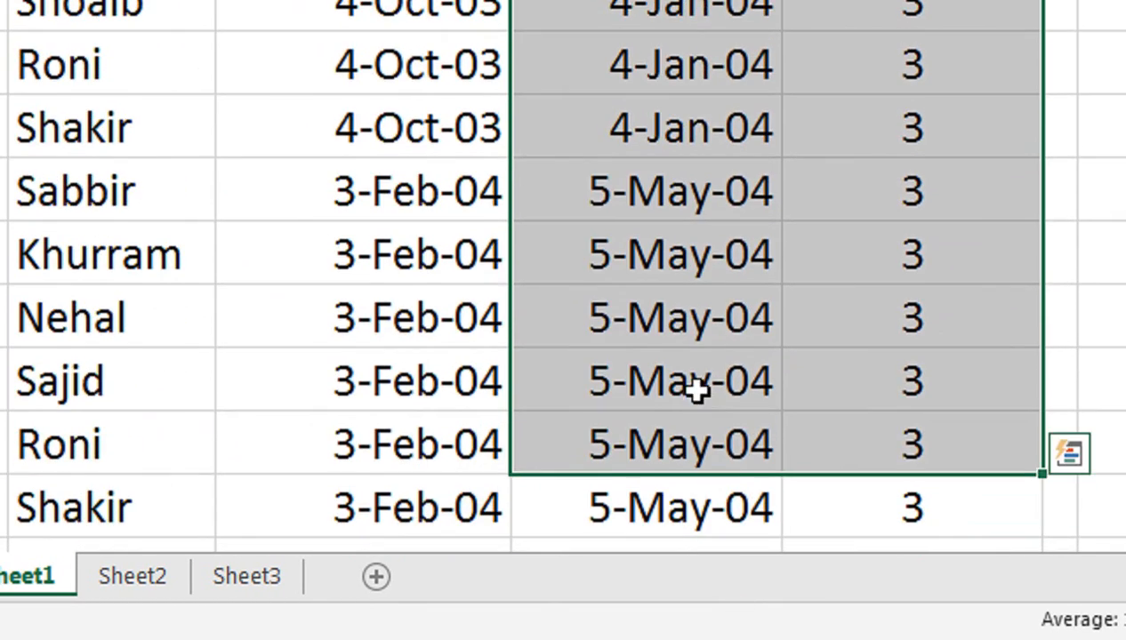
left_click(699, 391)
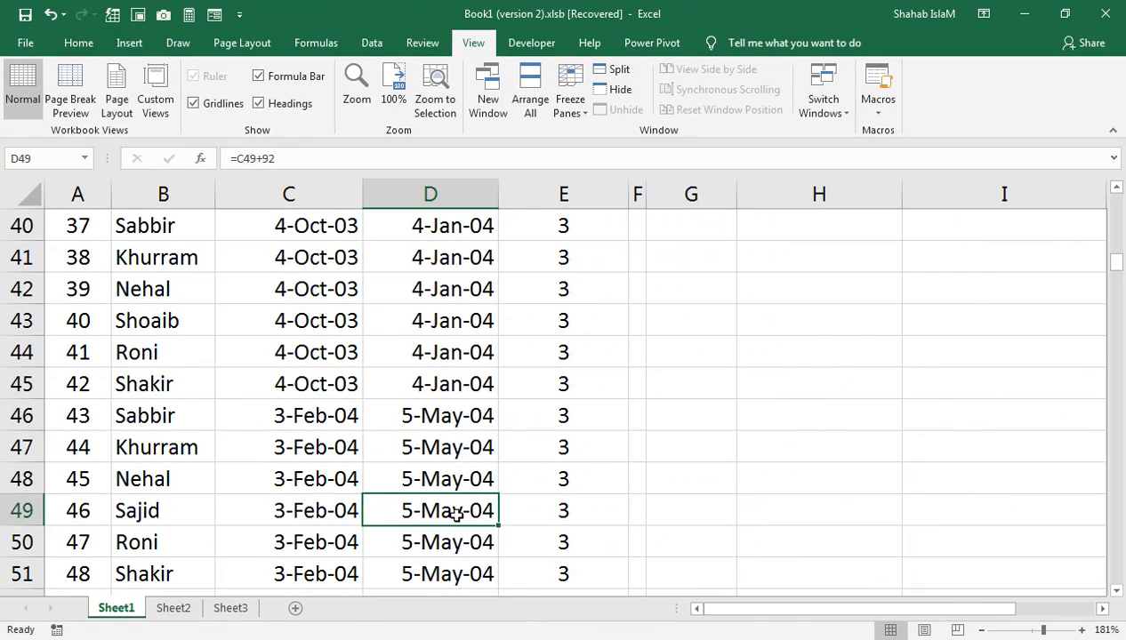
key("ctrl+Up")
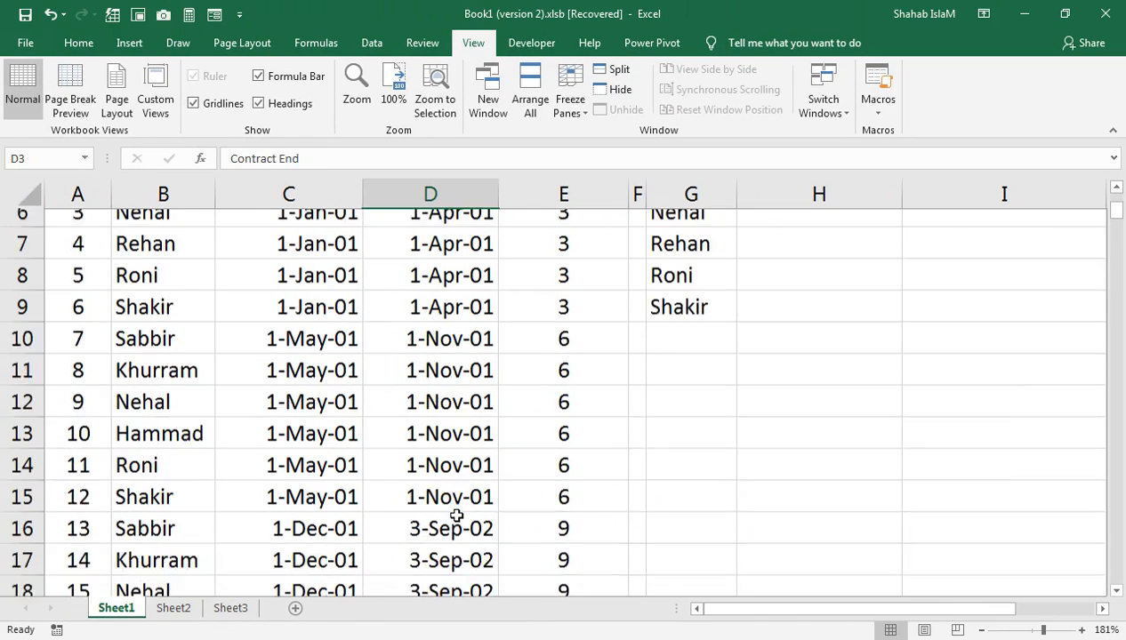
left_click_drag(426, 411, 427, 189)
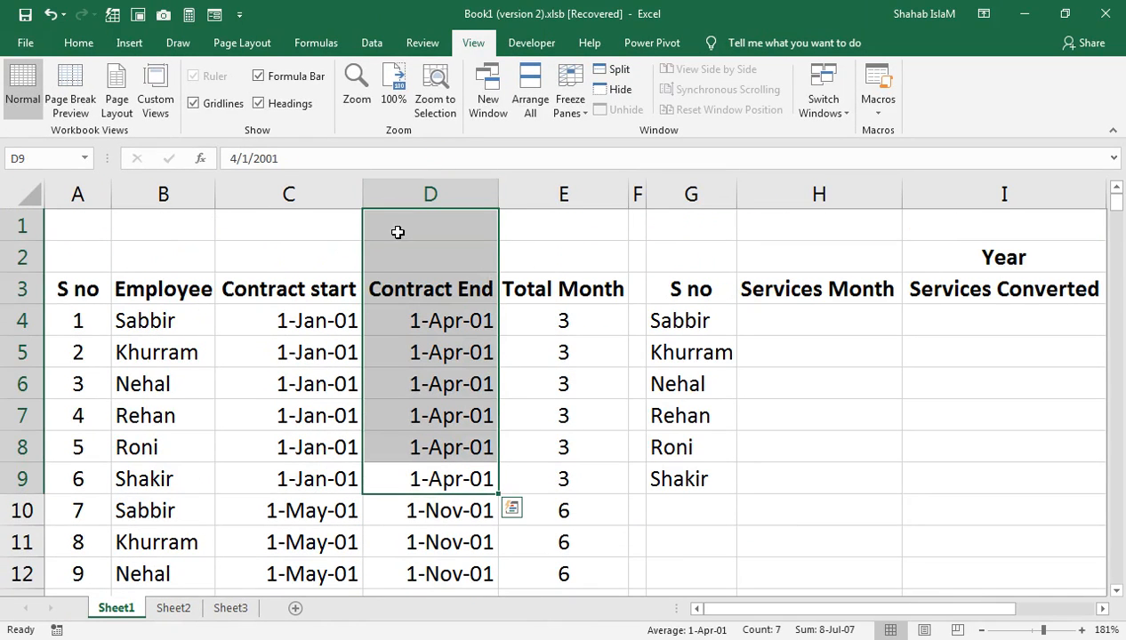
left_click(427, 285)
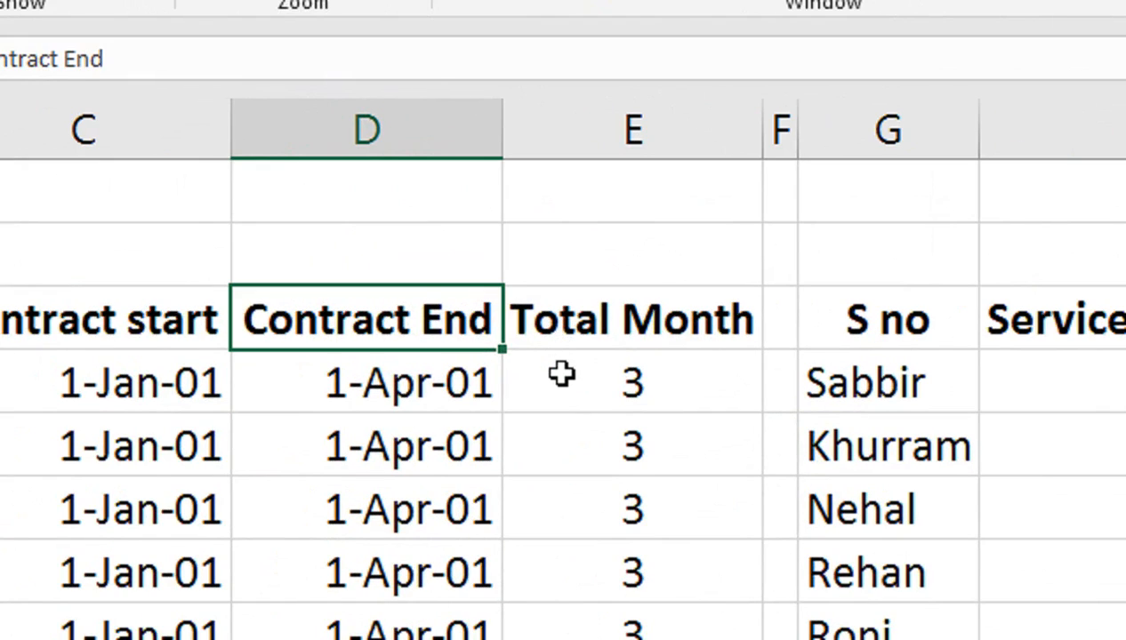
Inspect the DATEDIF formula behind the first Total Month value in E4
left_click(562, 375)
double_click(565, 392)
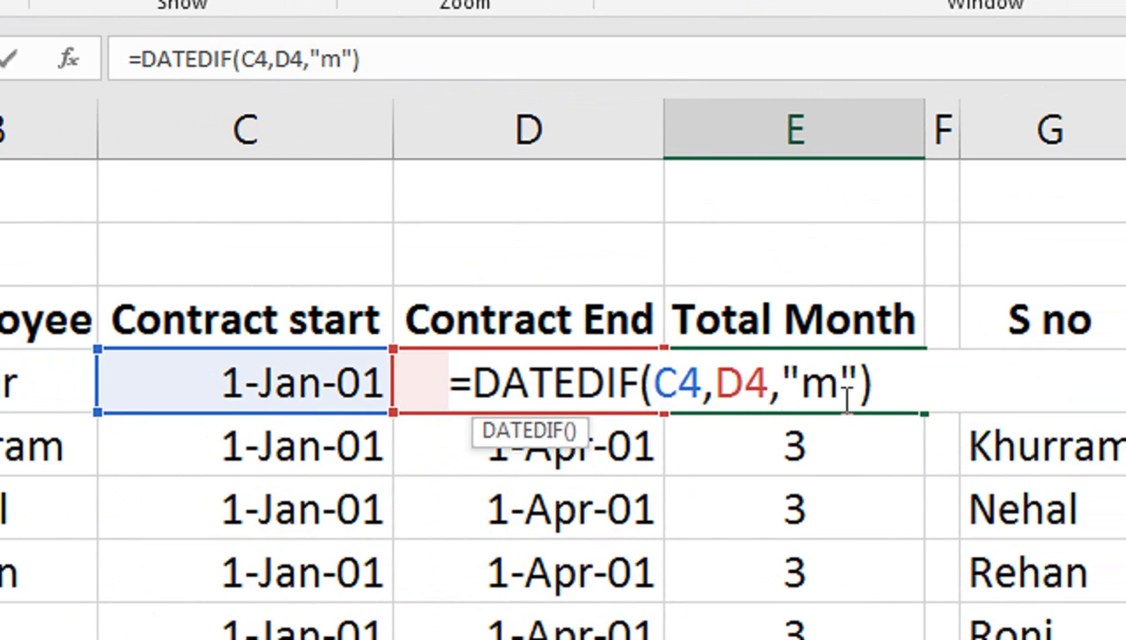
key("Return")
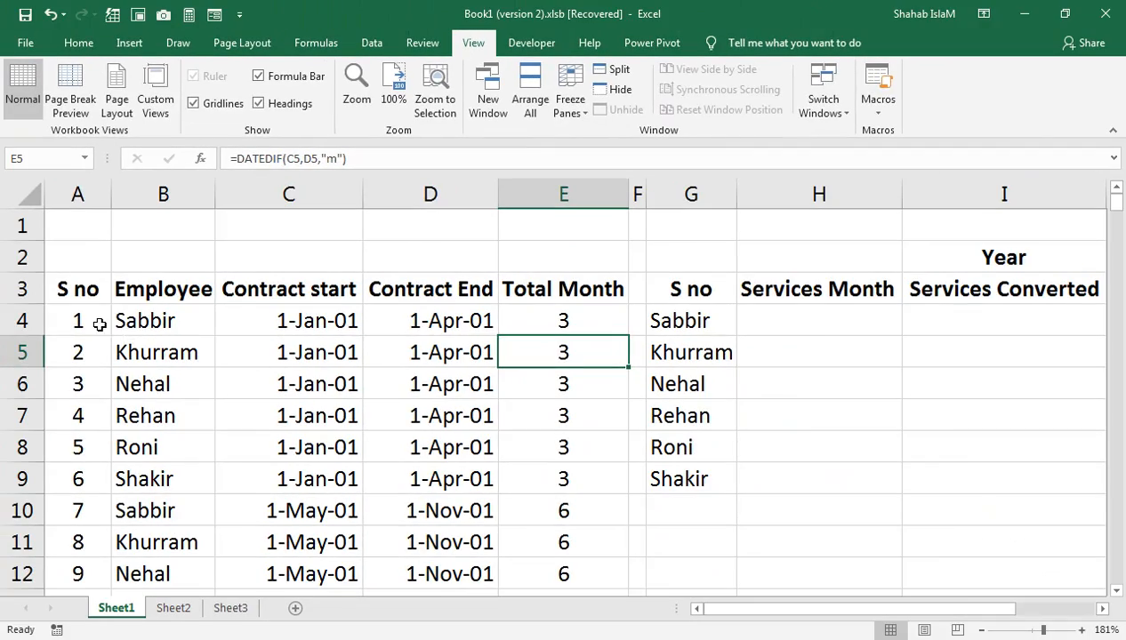
Check how far the contract records extend by viewing the last rows, including the Total Month column, and return to the sheet's first row
left_click(97, 323)
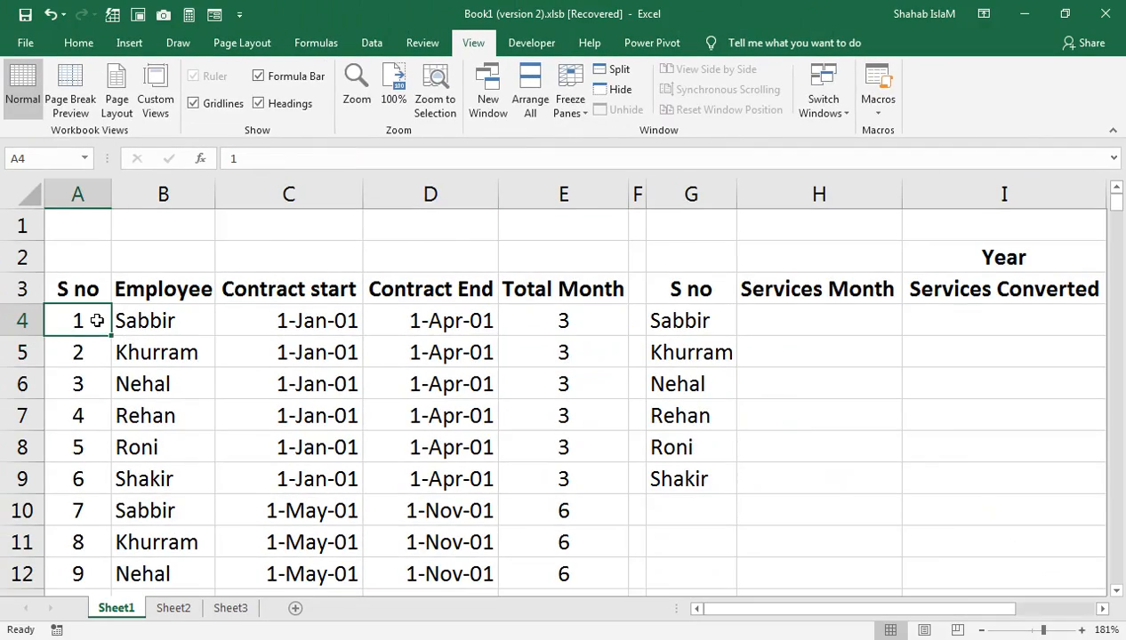
key("ctrl+Down")
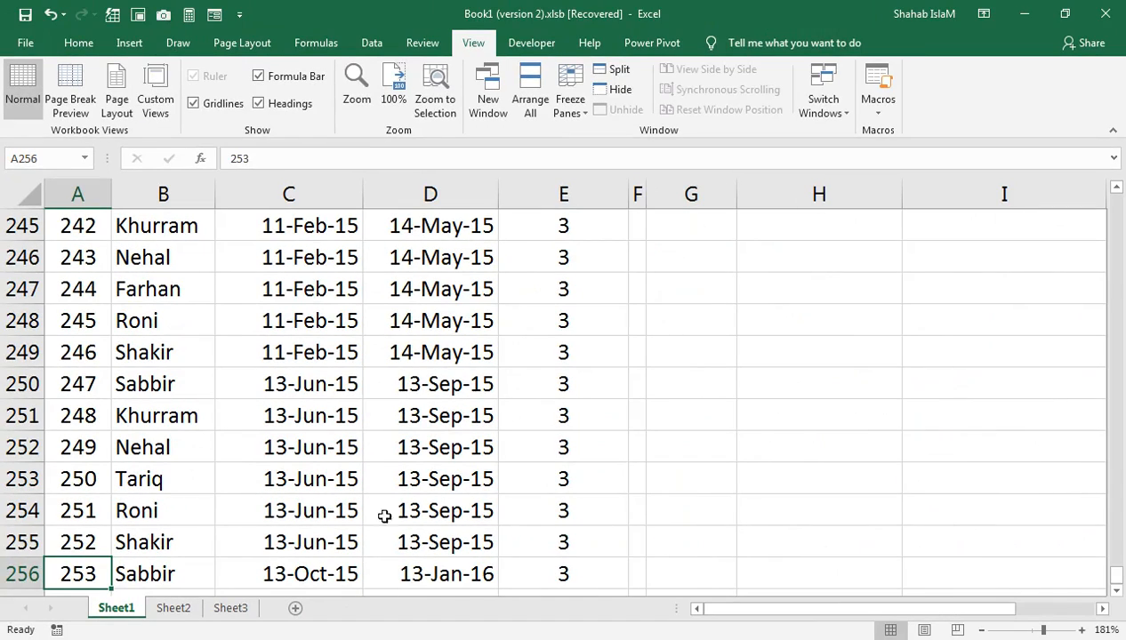
left_click(569, 538)
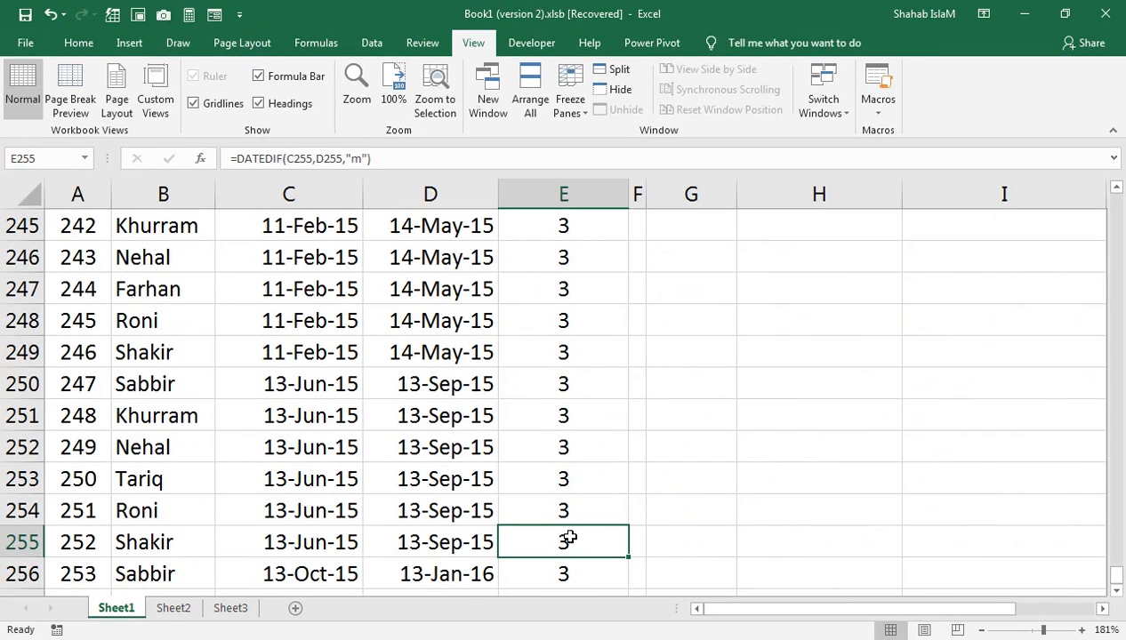
key("ctrl+Up")
key("ctrl+Up")
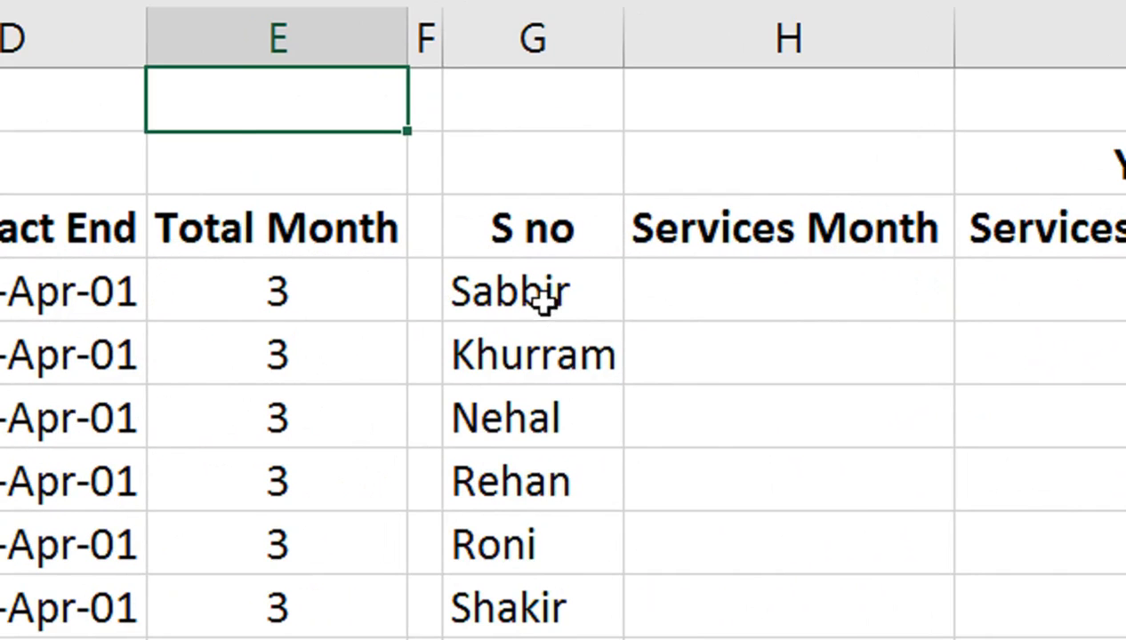
Review the employee list in G4:G9 and the empty Services Month cells H4:H9 of the summary table
left_click_drag(695, 323, 687, 375)
left_click_drag(522, 401, 492, 580)
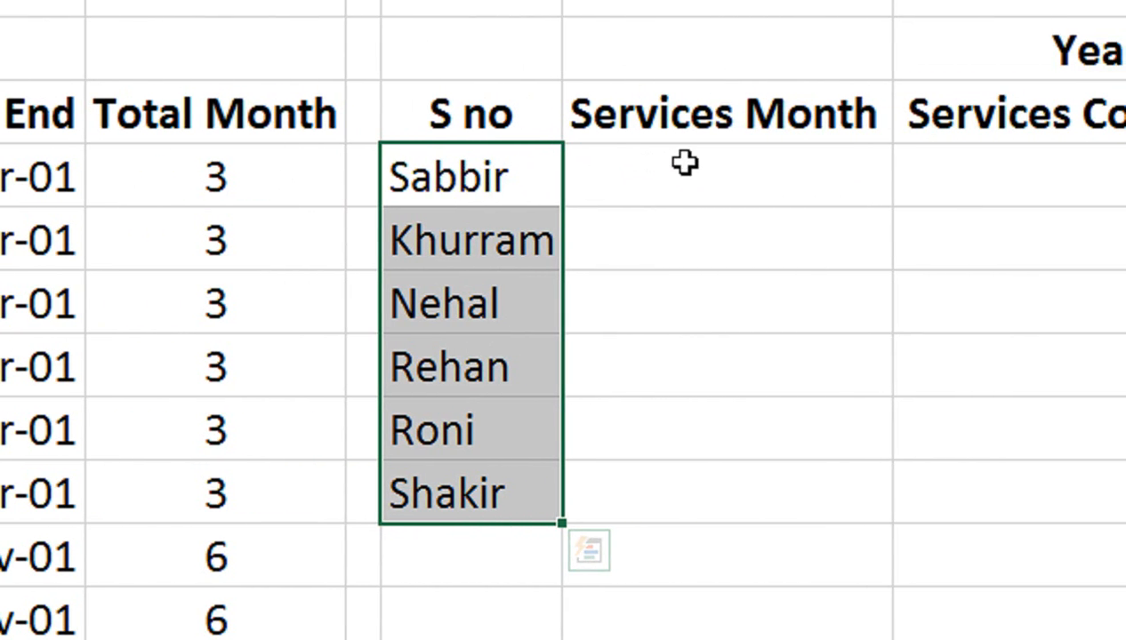
left_click_drag(859, 168, 785, 517)
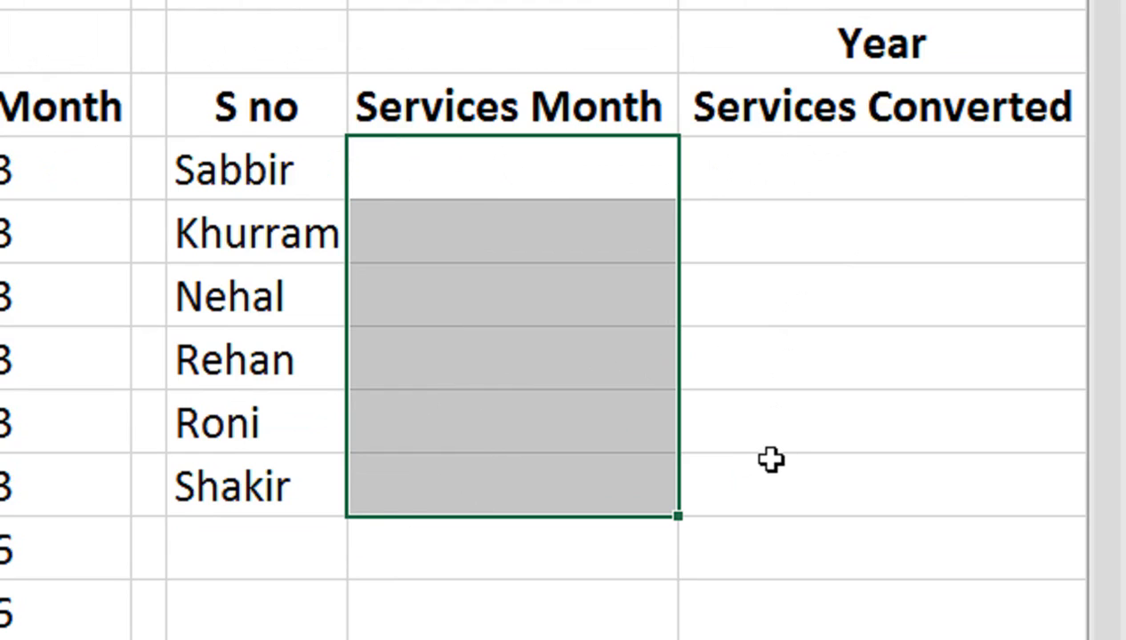
Enter =SUMIF(B:B,G4,E:E) in H4 to total the first listed employee's service months
left_click(478, 169)
type("=sumif")
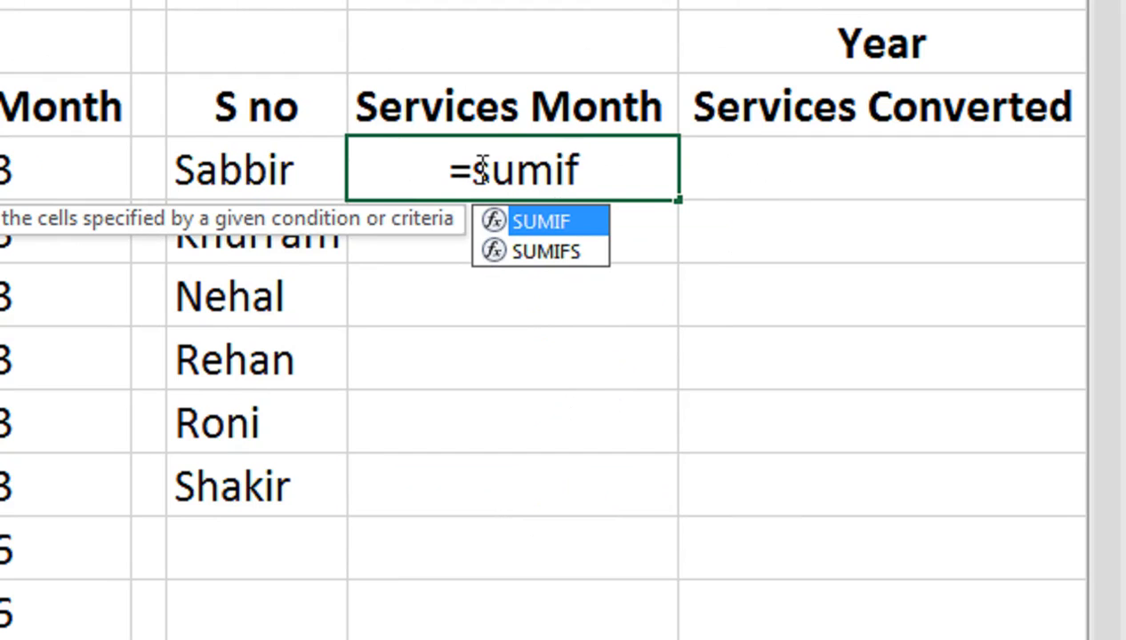
key("Tab")
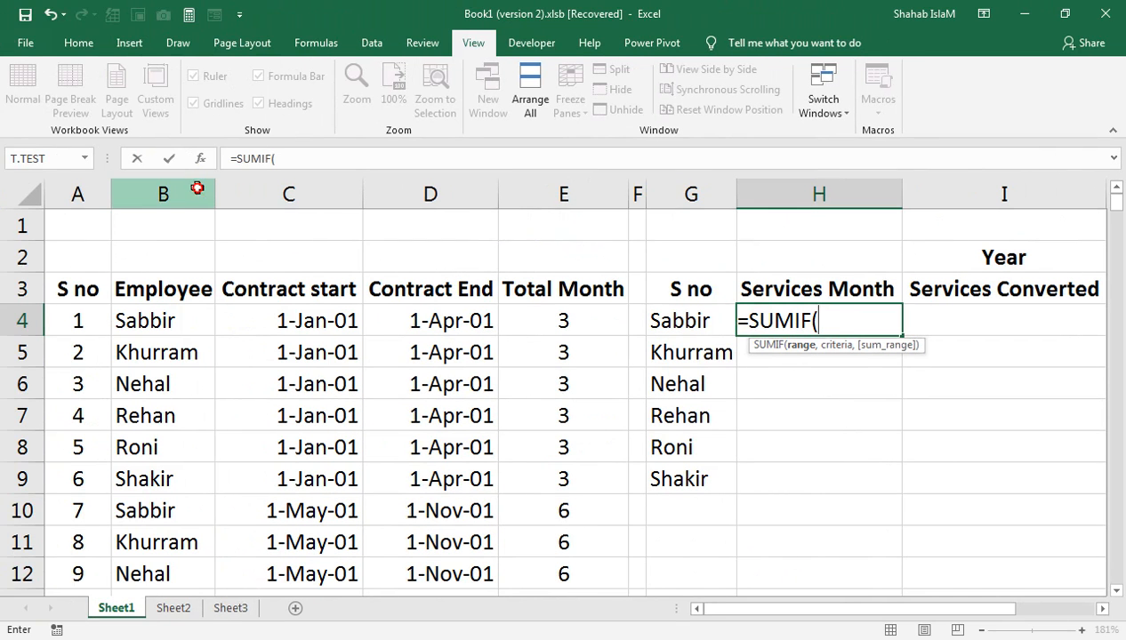
left_click(197, 184)
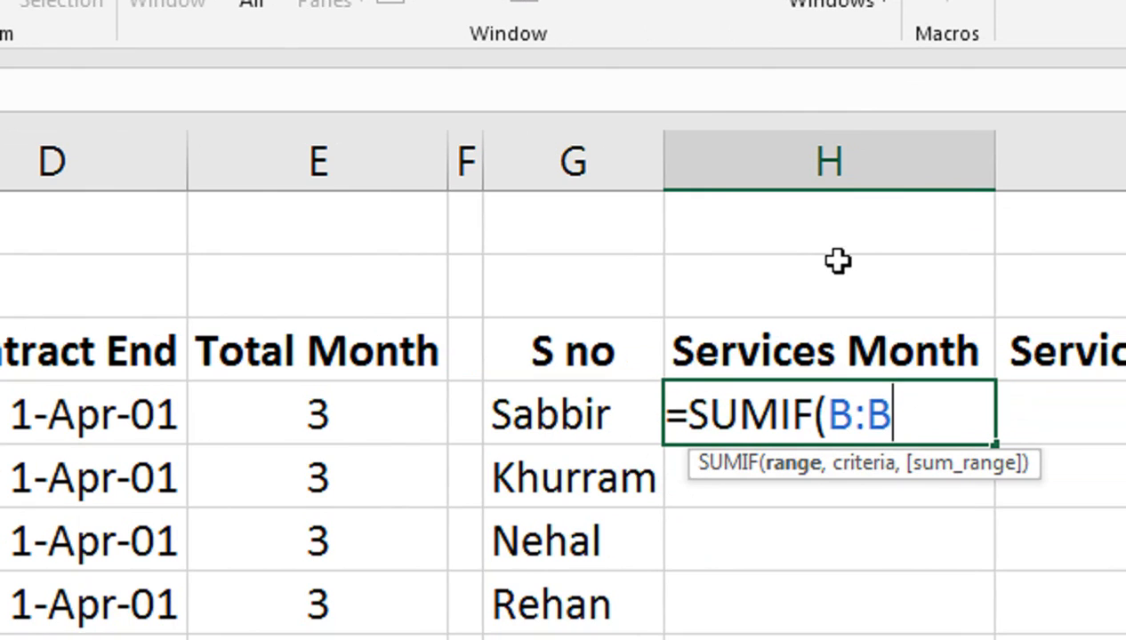
type(",")
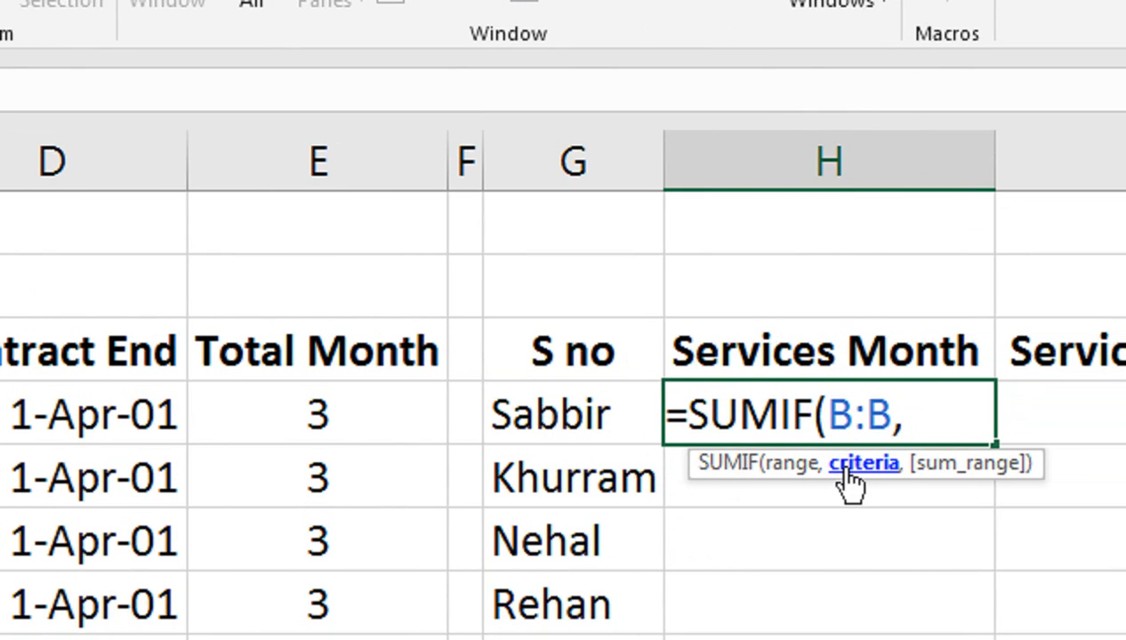
left_click(579, 425)
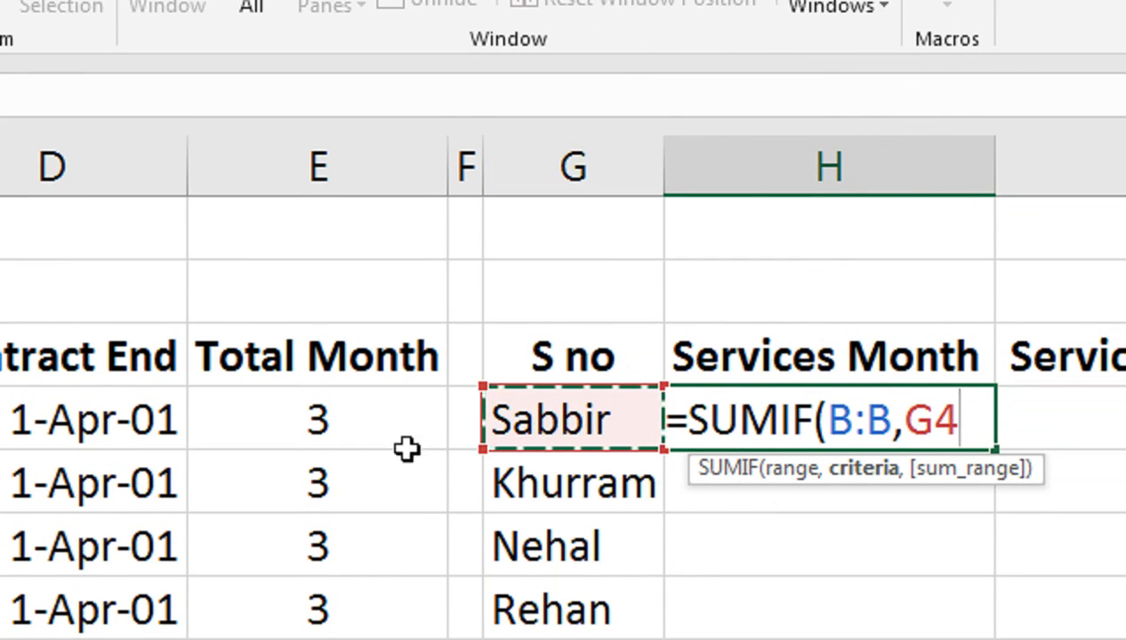
type(",")
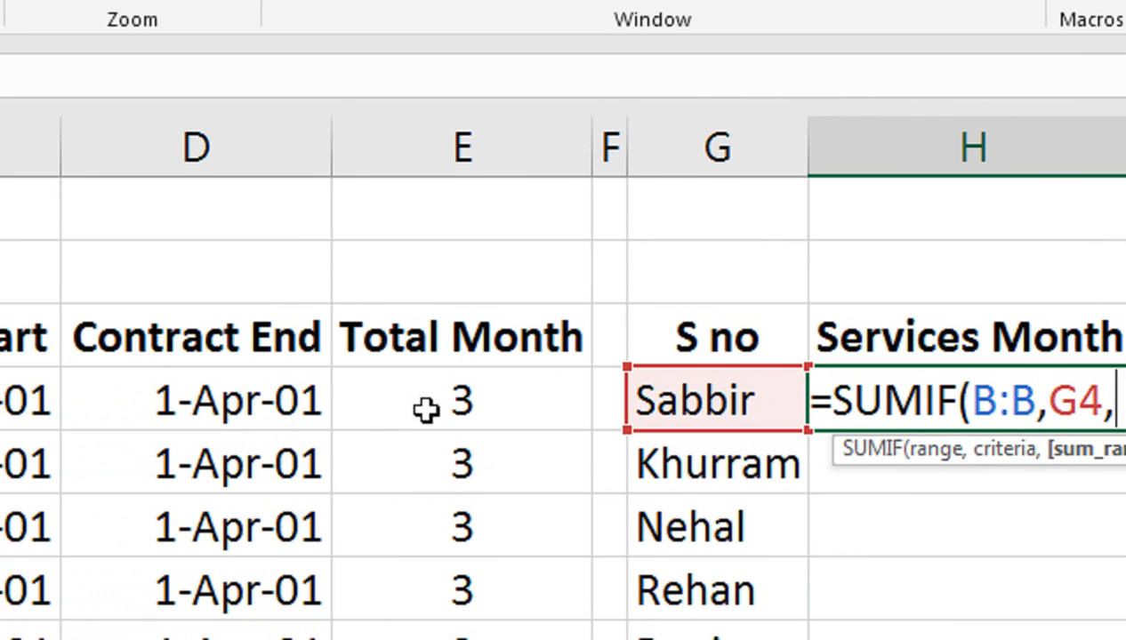
left_click(475, 149)
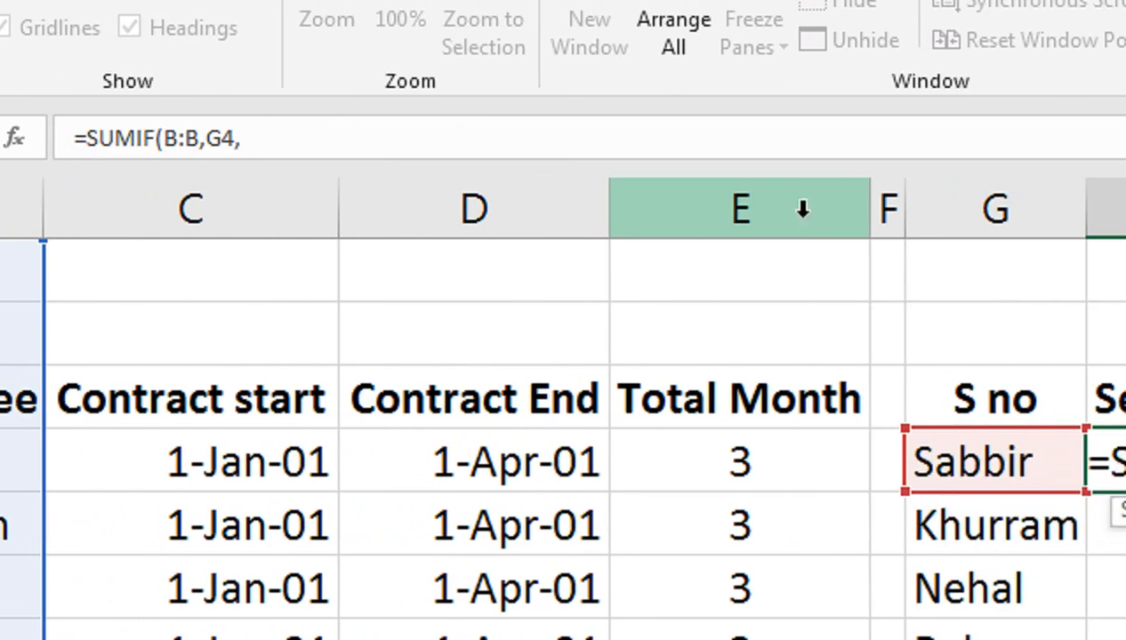
left_click(1062, 209)
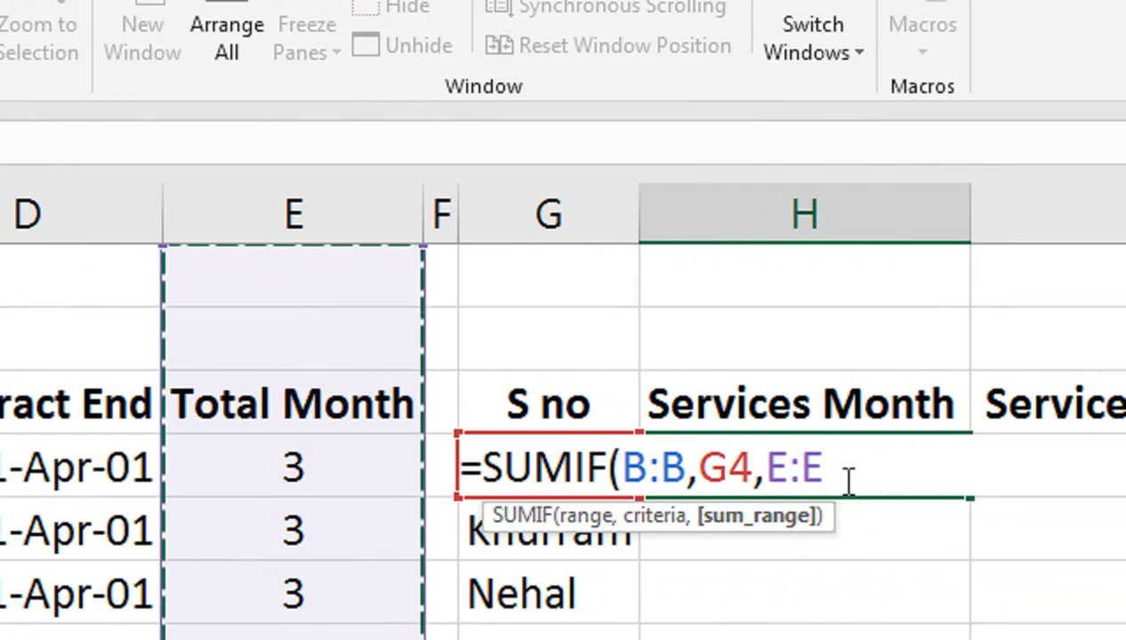
type(")")
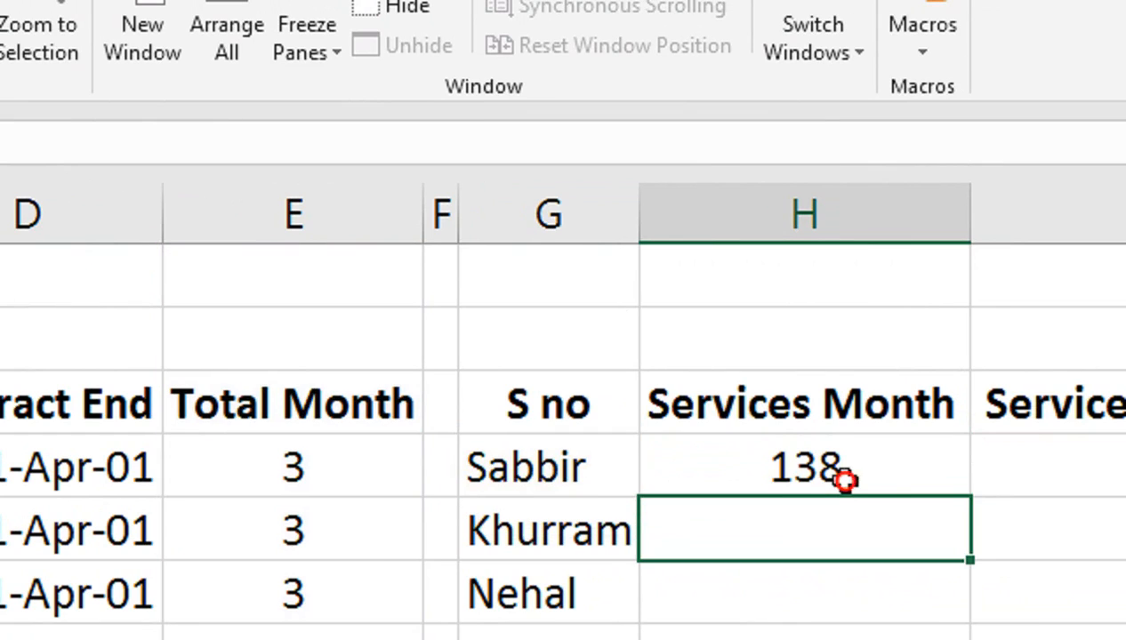
Fill the SUMIF formula from H4 down to H9 and check the copied formula in H9
left_click(841, 478)
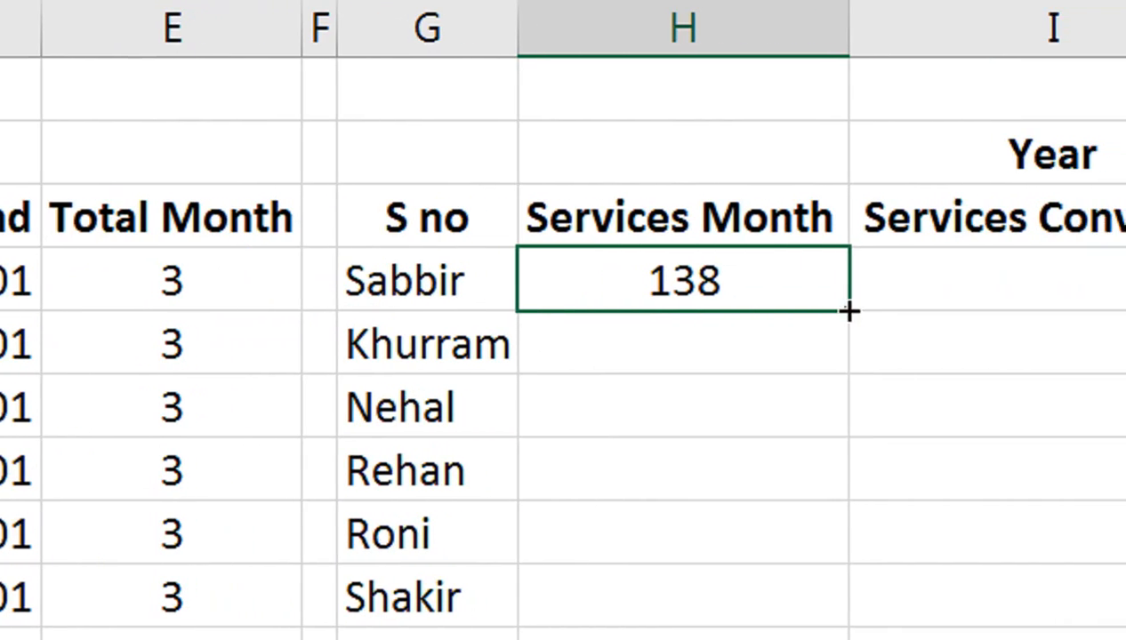
left_click_drag(848, 310, 819, 598)
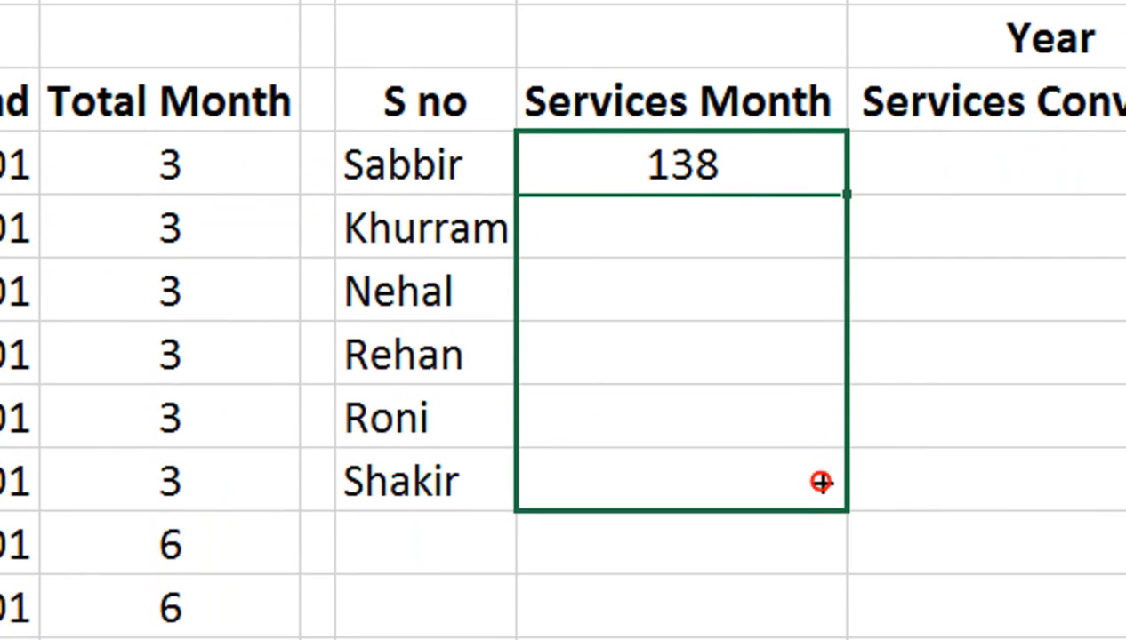
left_click_drag(820, 482, 818, 481)
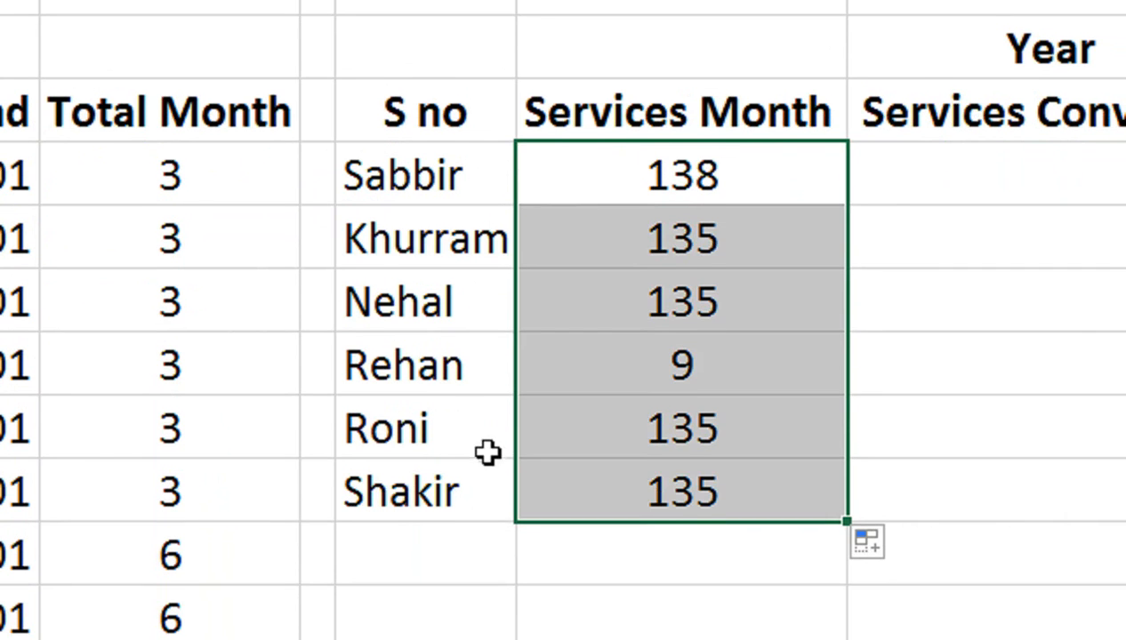
double_click(626, 503)
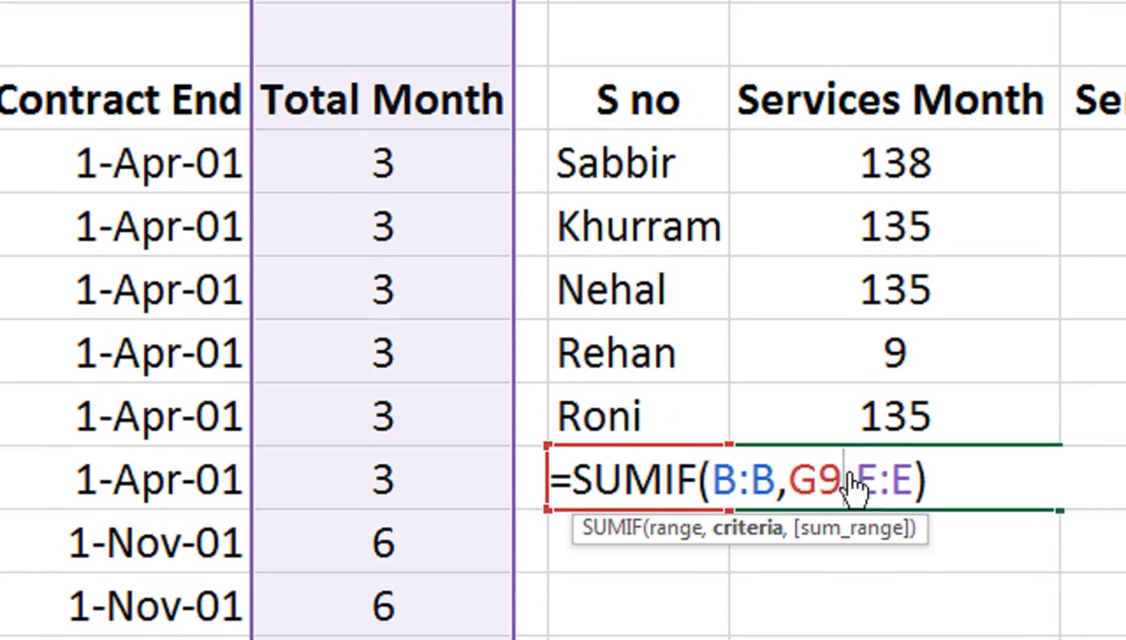
key("Return")
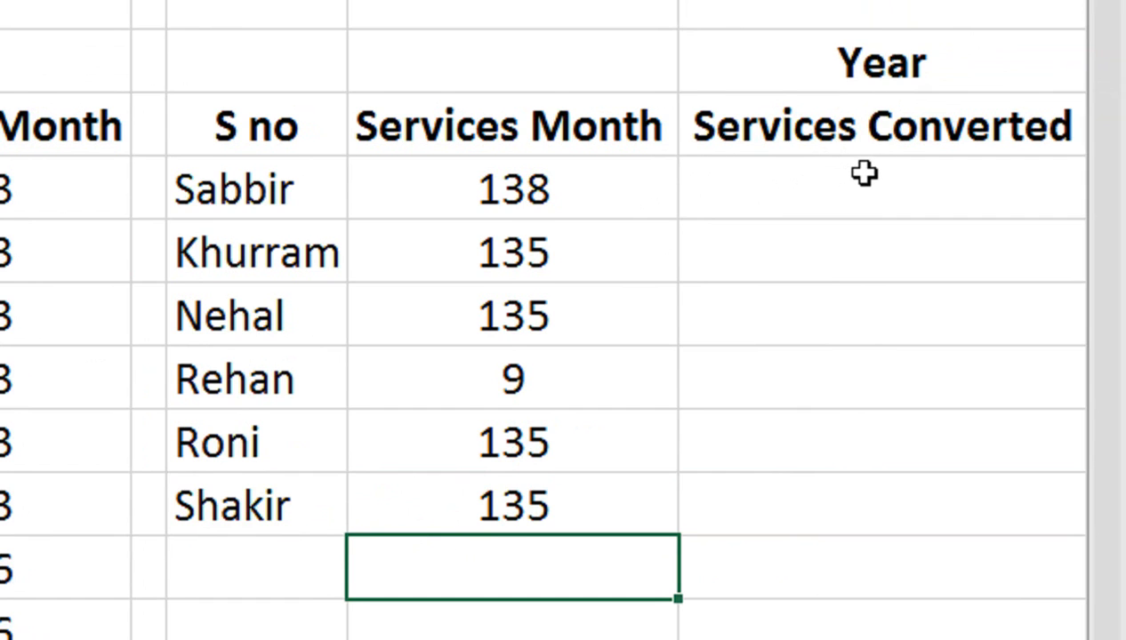
Start the Services Converted formula in I4 with =INT(H4/12) to get whole years from the service months
left_click(578, 267)
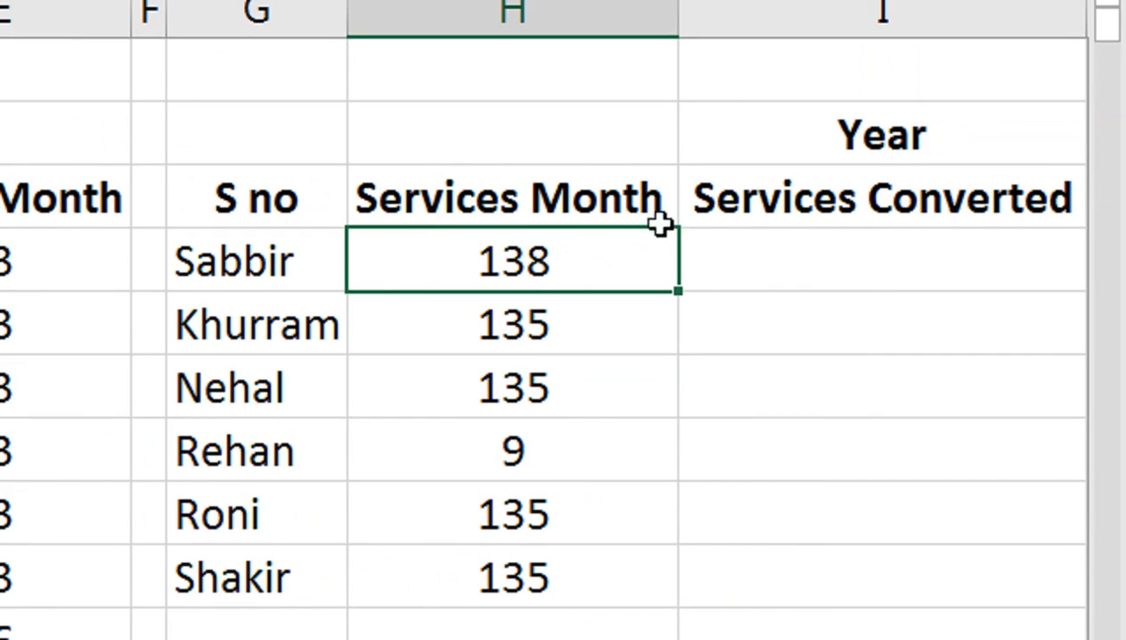
left_click(781, 258)
left_click_drag(782, 258, 761, 574)
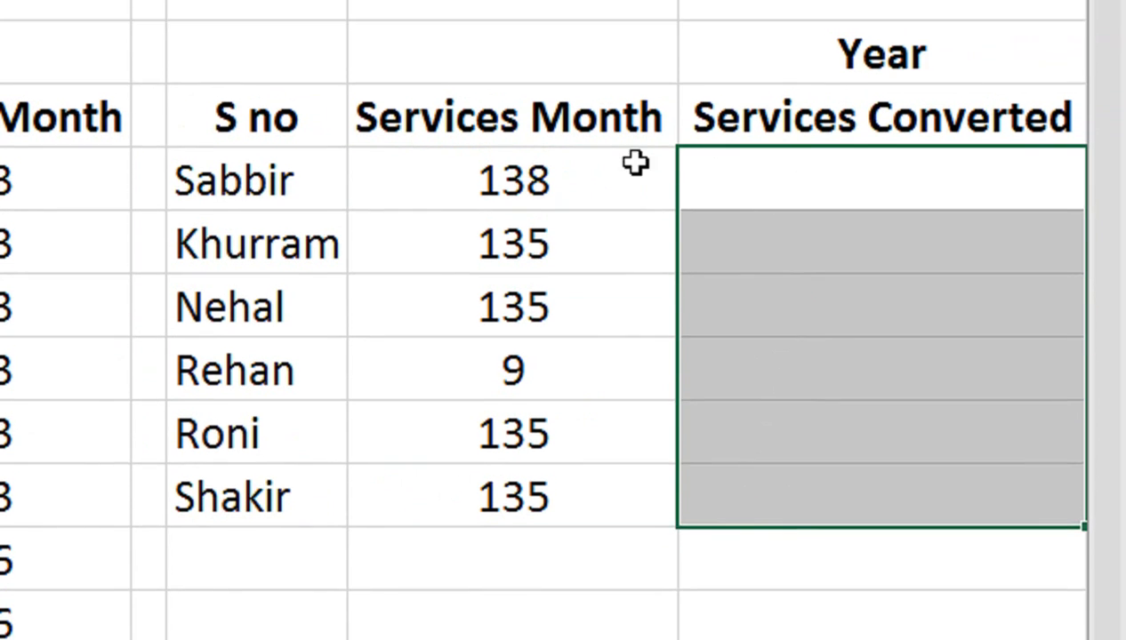
left_click(774, 171)
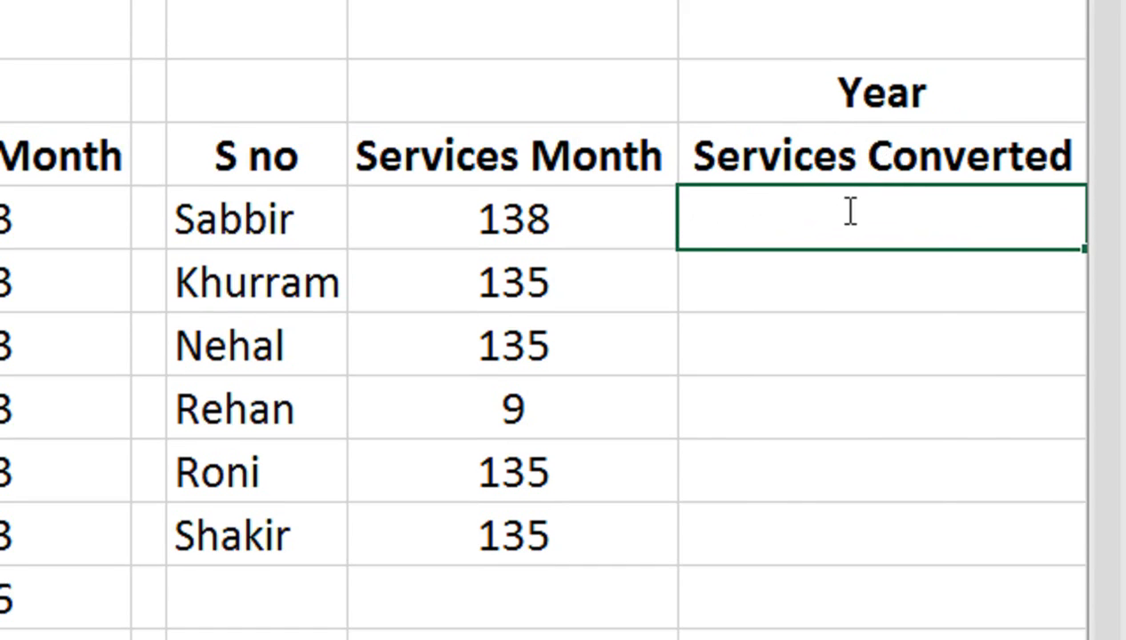
type("=int")
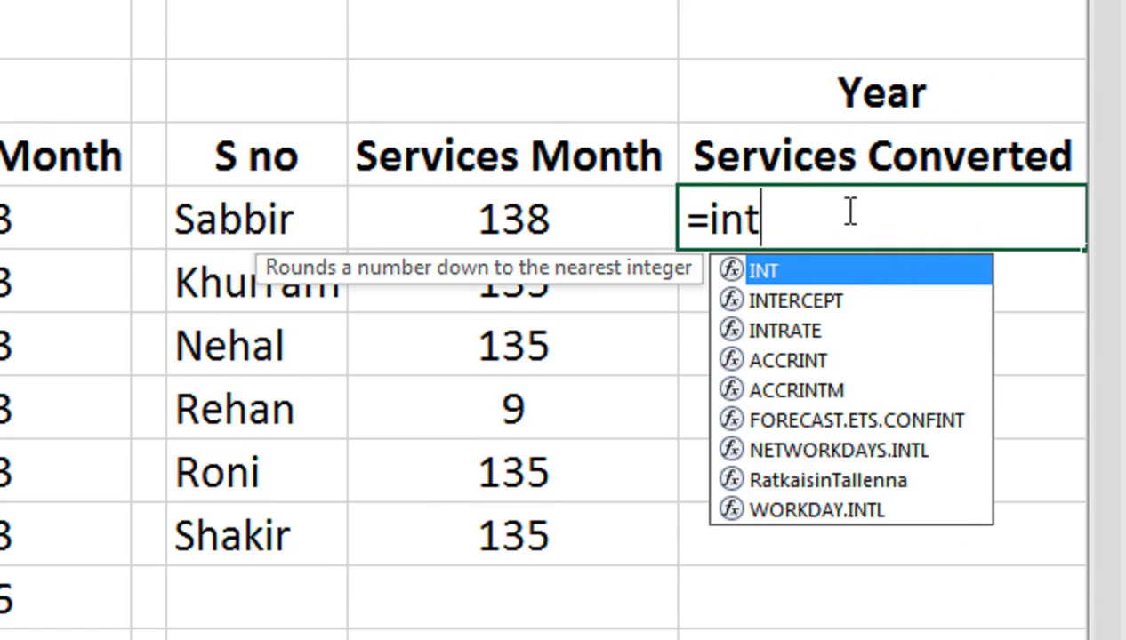
key("Tab")
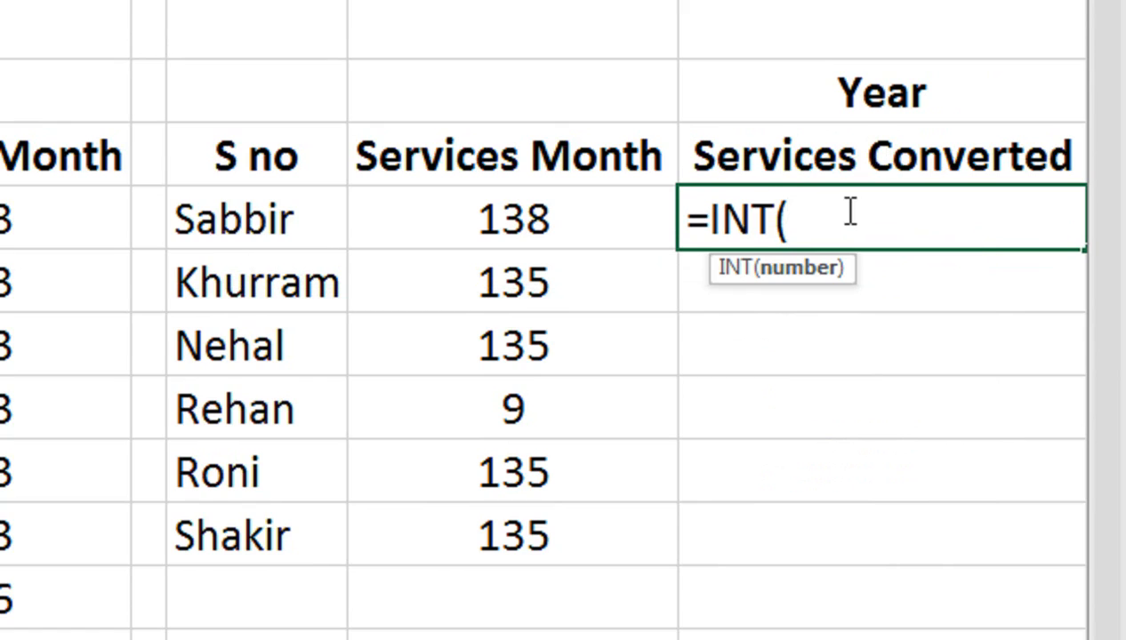
left_click(576, 219)
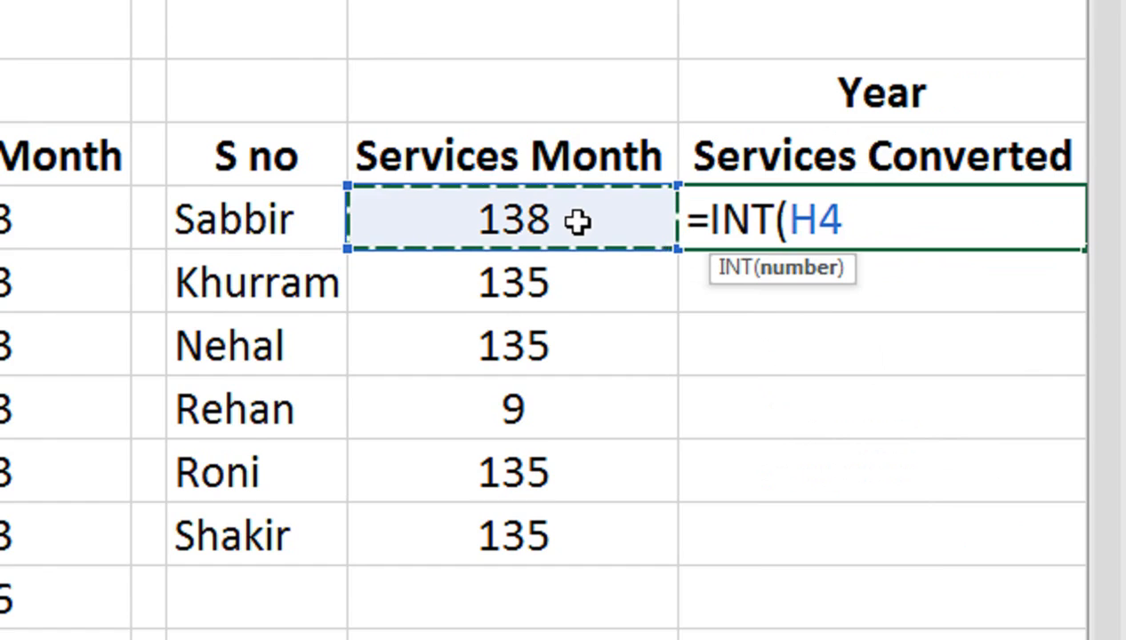
type("/12")
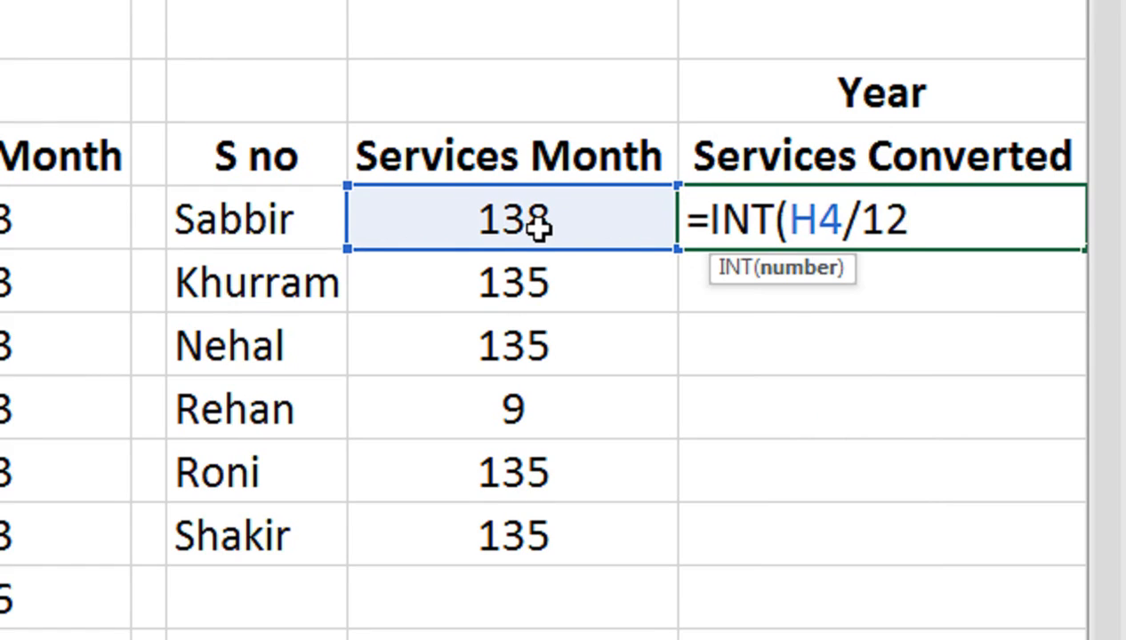
type(")")
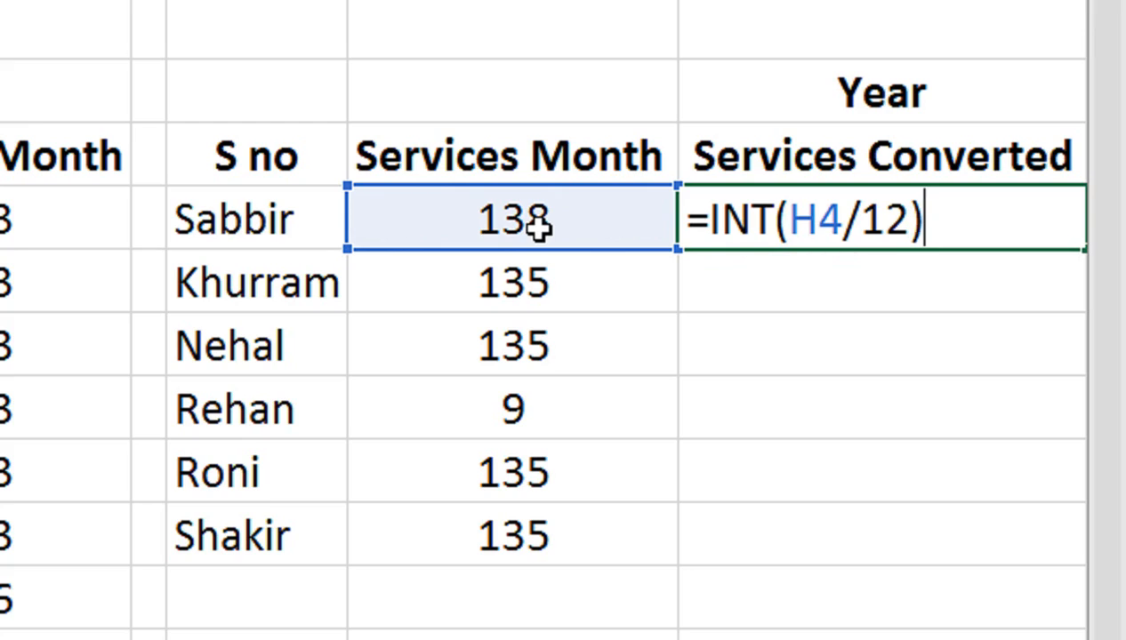
Append & " Years and " to the INT(H4/12) part of the I4 formula
type(" & \"")
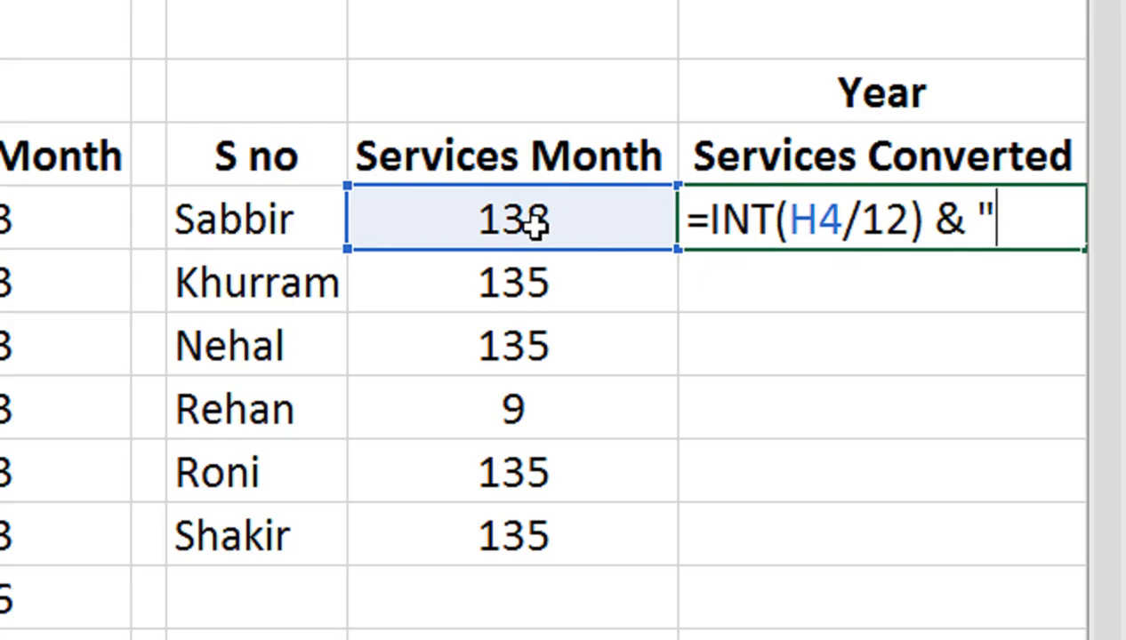
key("BackSpace")
key("BackSpace")
type("\"")
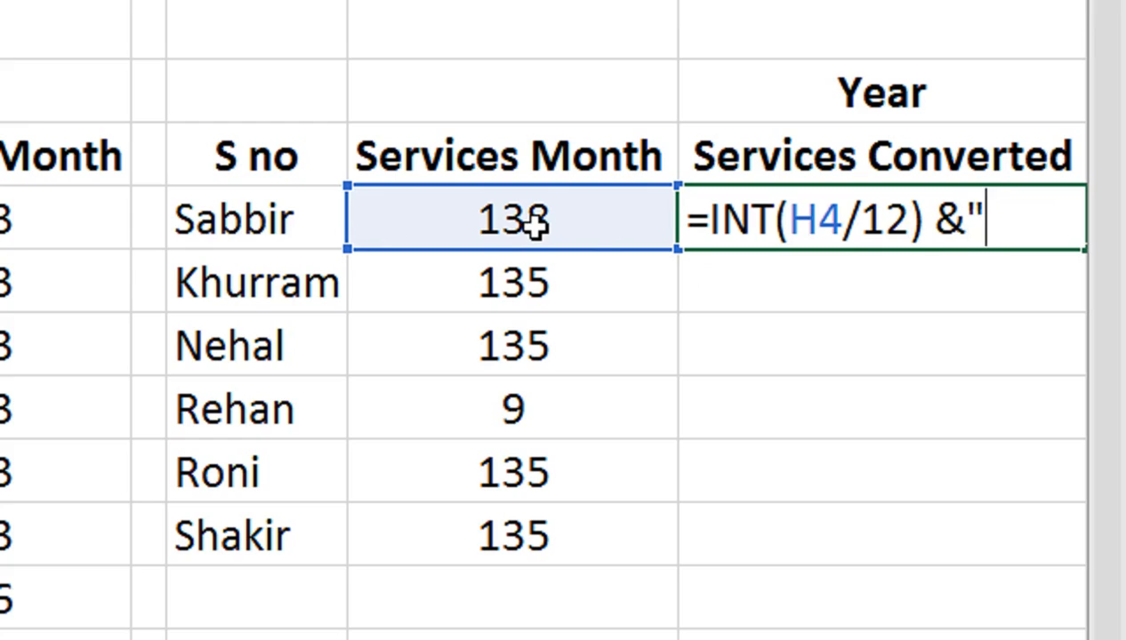
type(" Years")
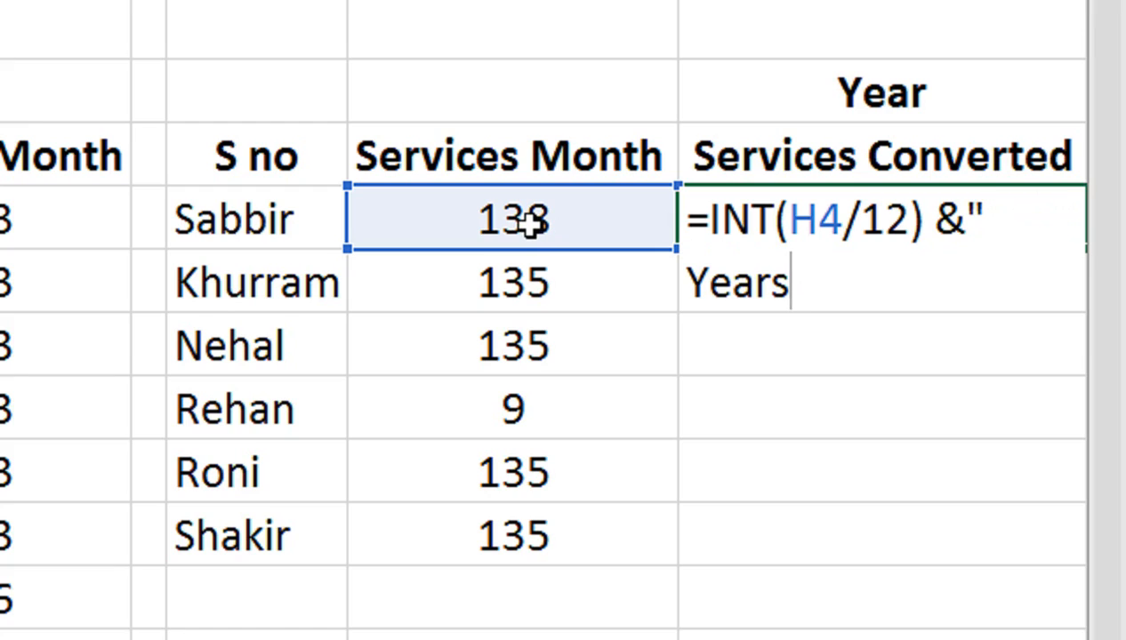
type(" and")
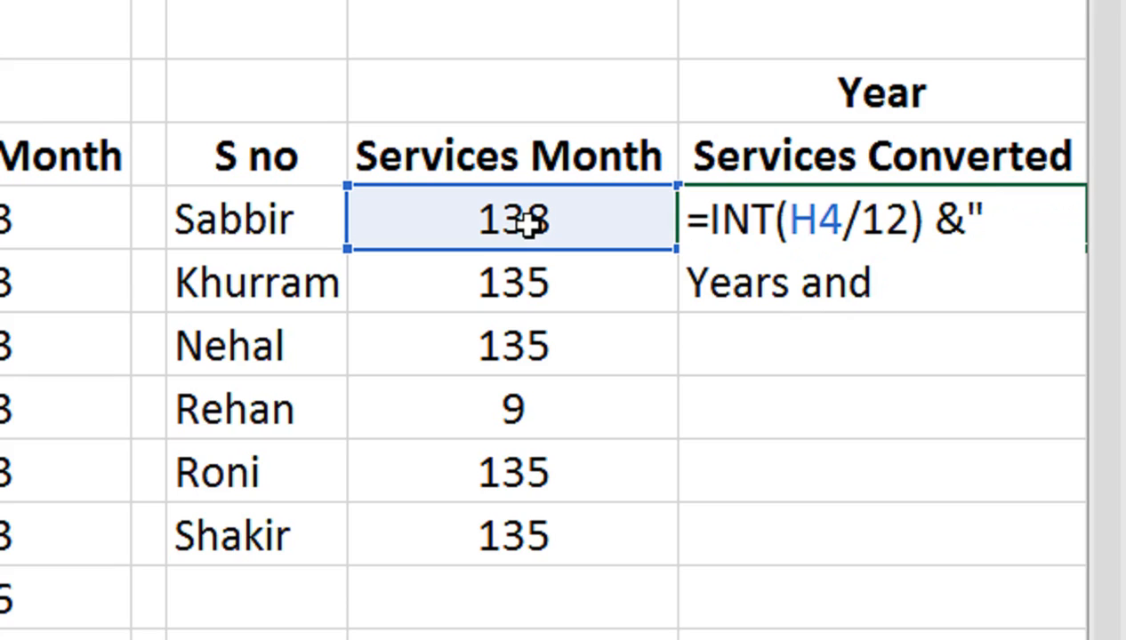
type(" (")
key("BackSpace")
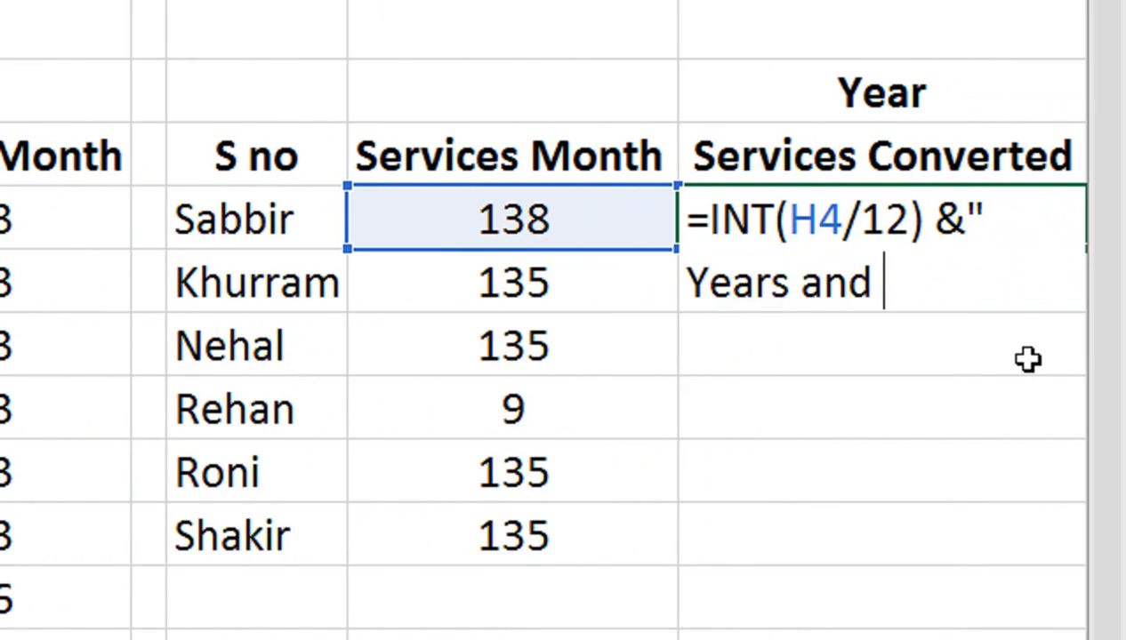
type("\"")
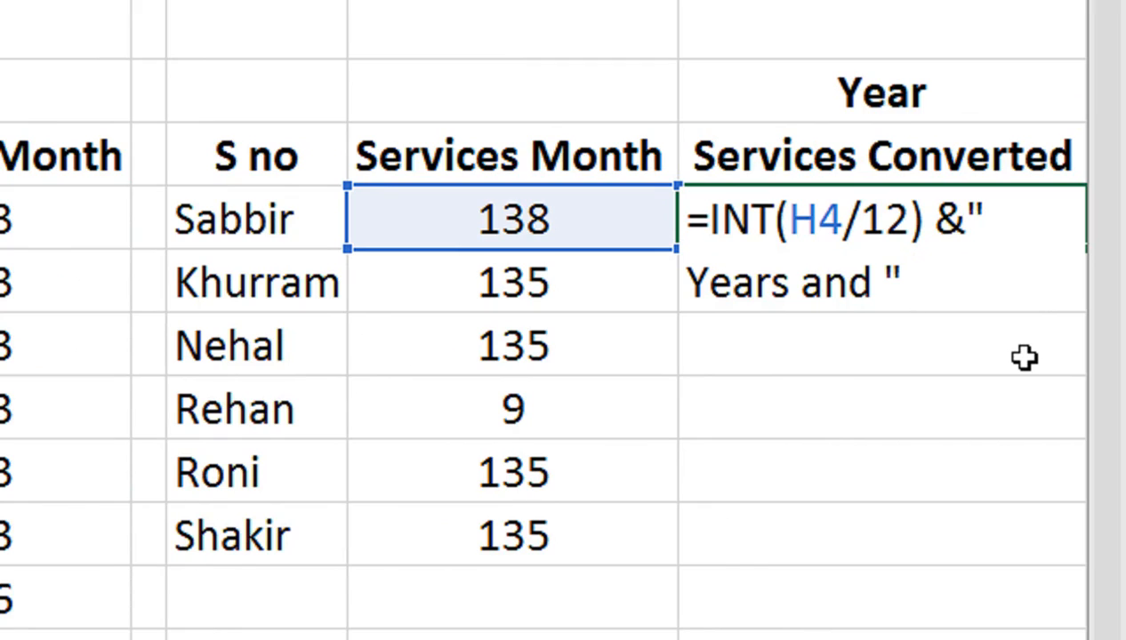
Append &MOD(H4,12) to the I4 formula for the remaining months, and add a space after the first ampersand
type(" &Mod")
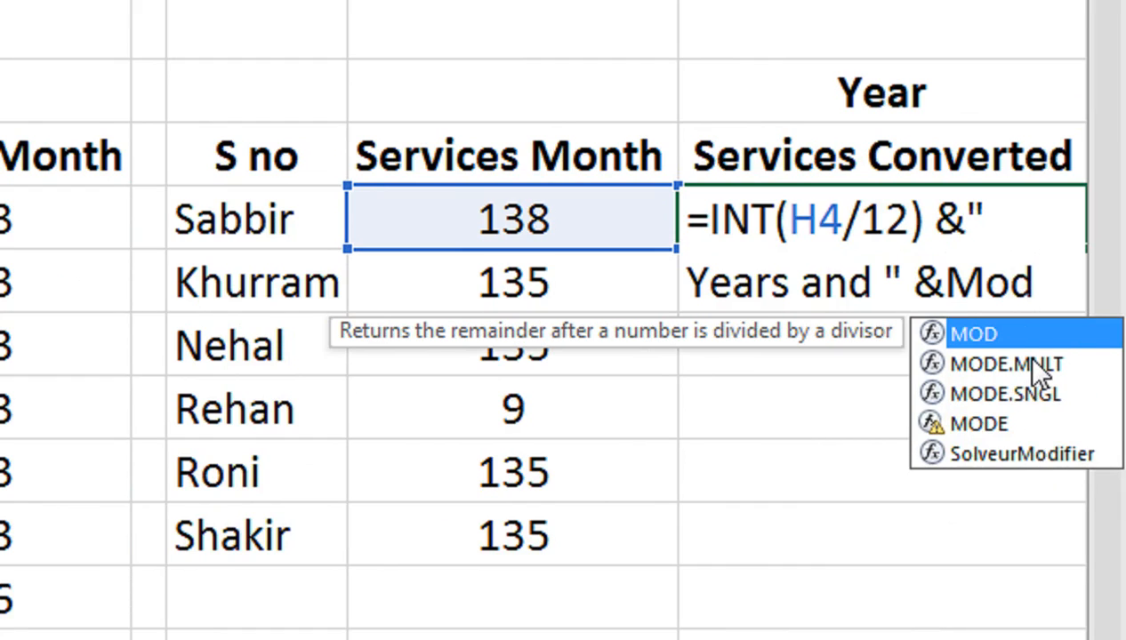
type("(")
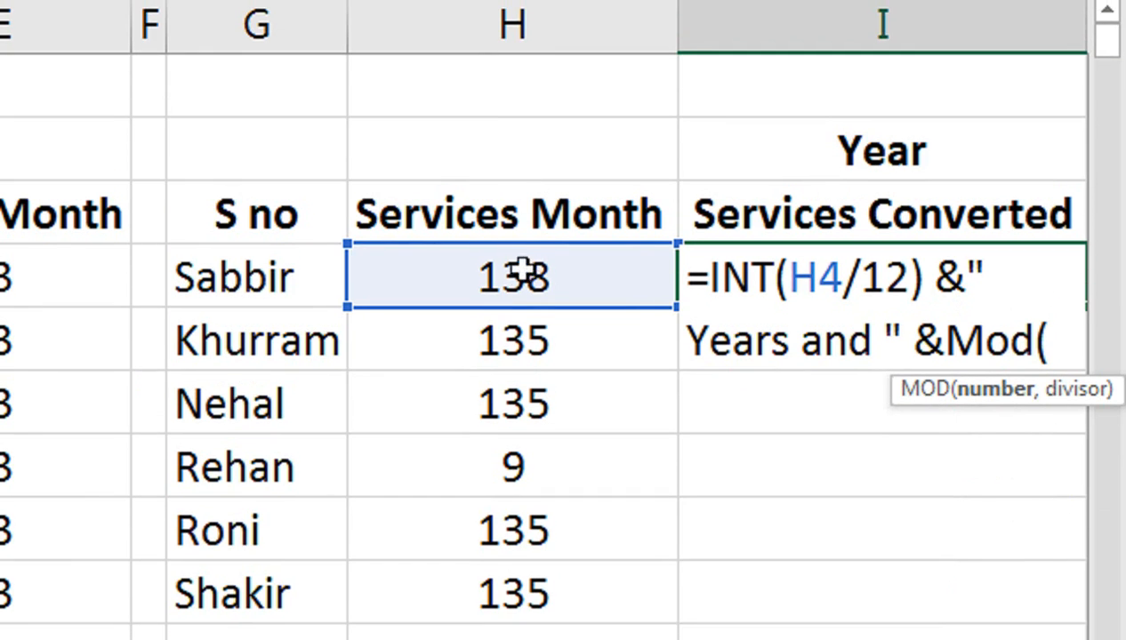
left_click(521, 227)
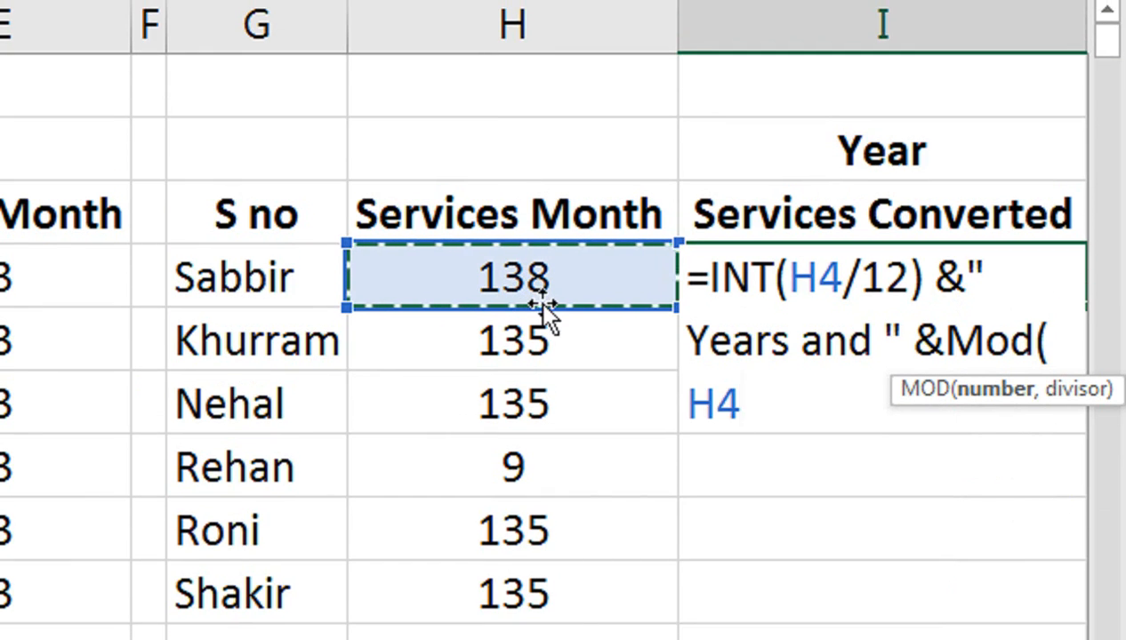
type(",12")
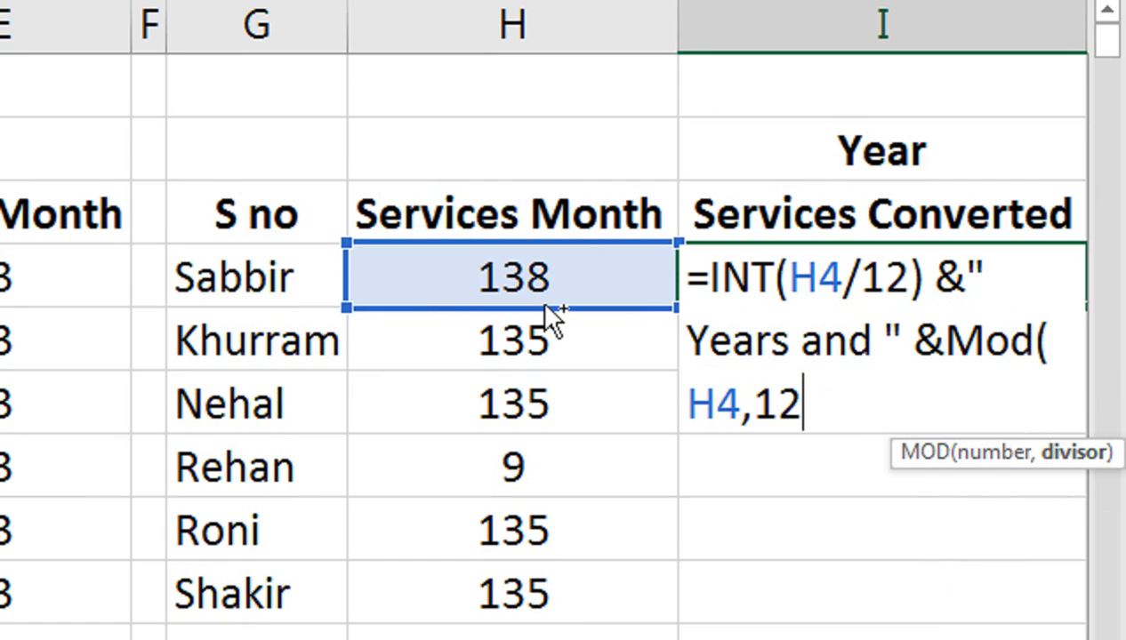
left_click(966, 291)
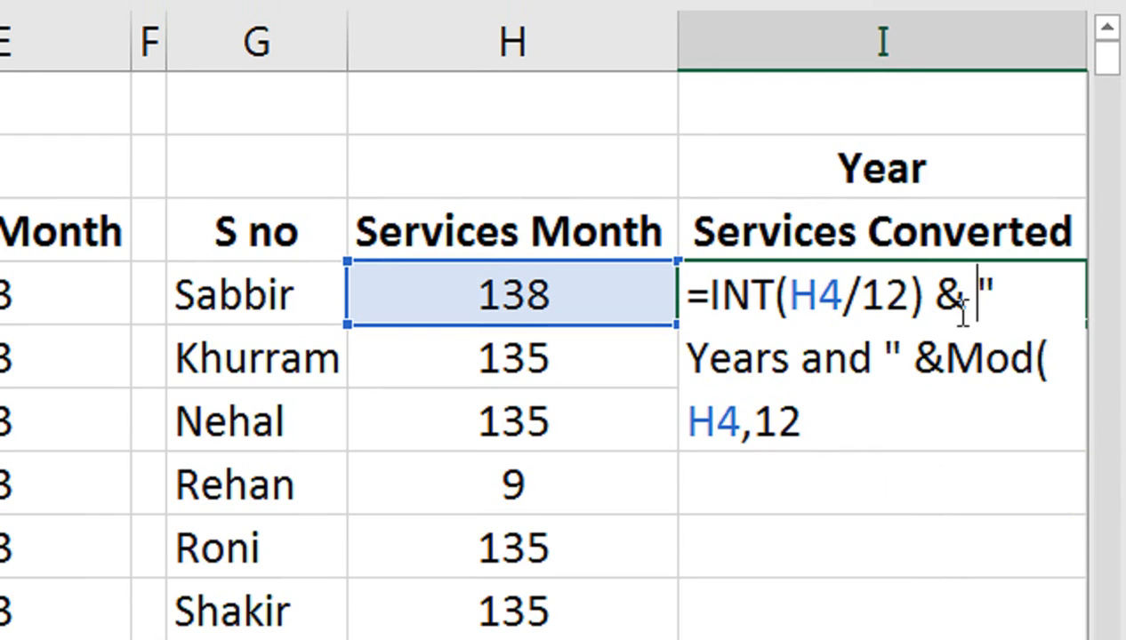
left_click(803, 425)
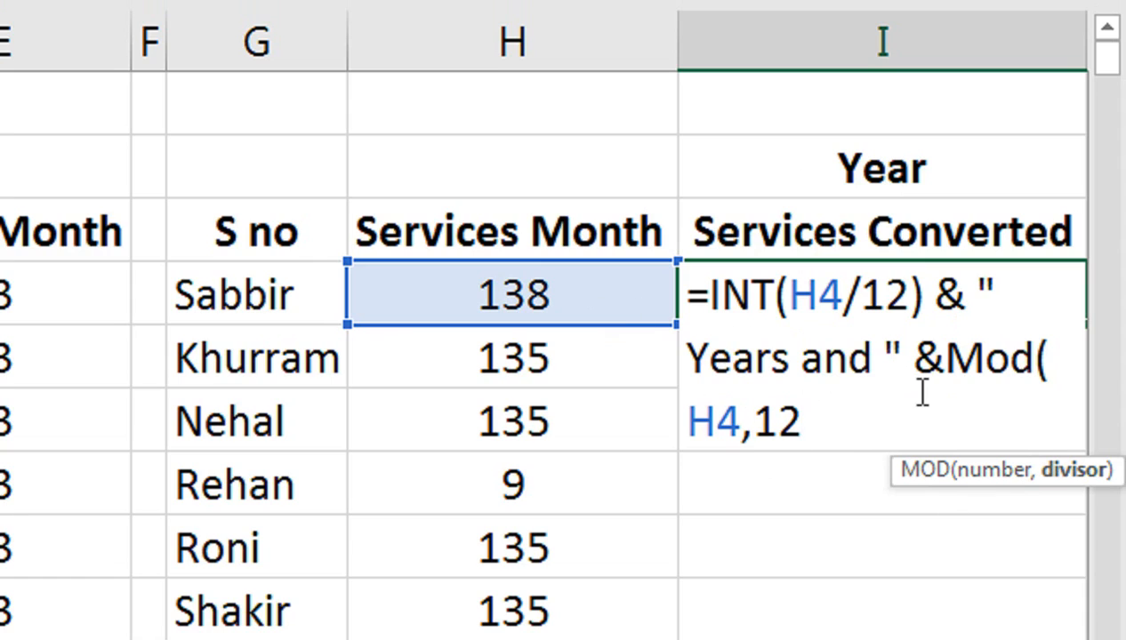
type(")")
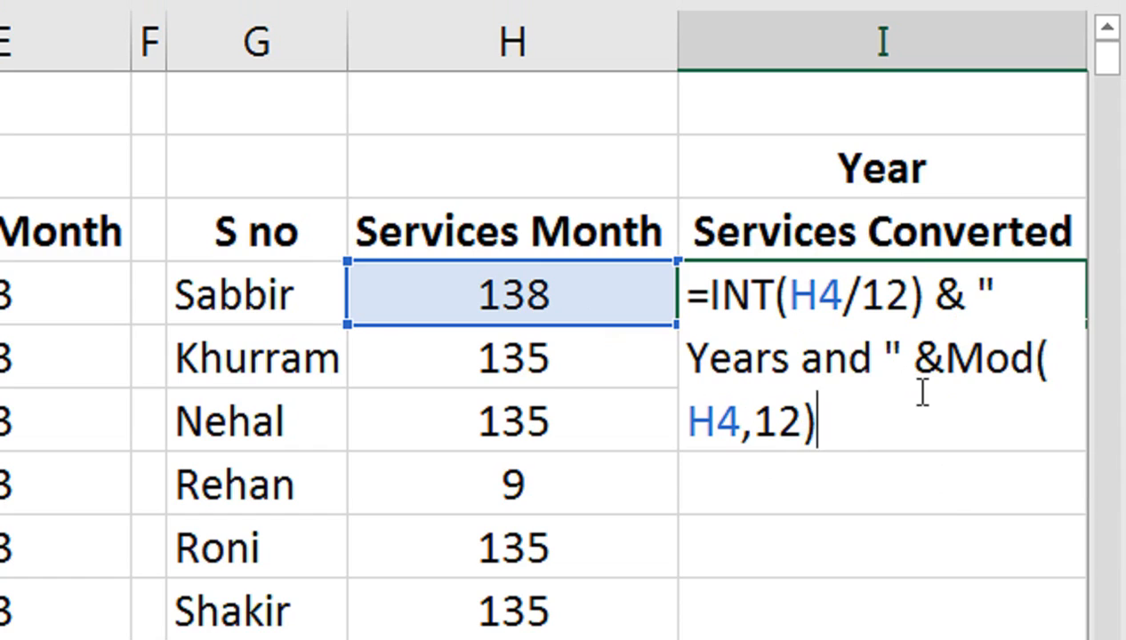
Append & " Months" to the I4 formula and complete the entry
type("& ")
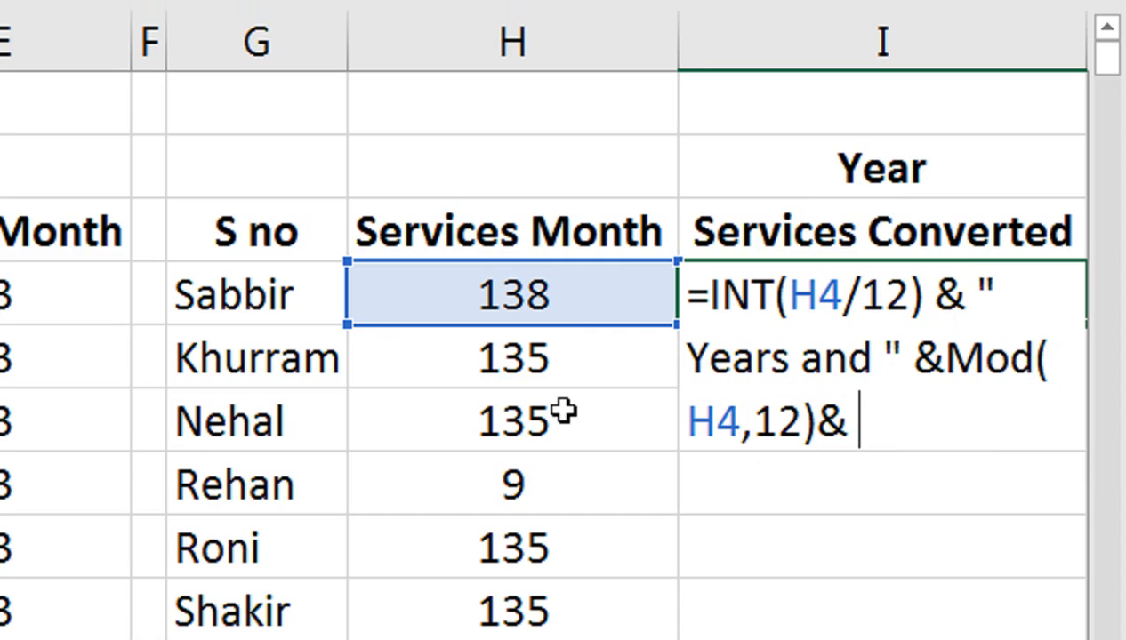
type("\"")
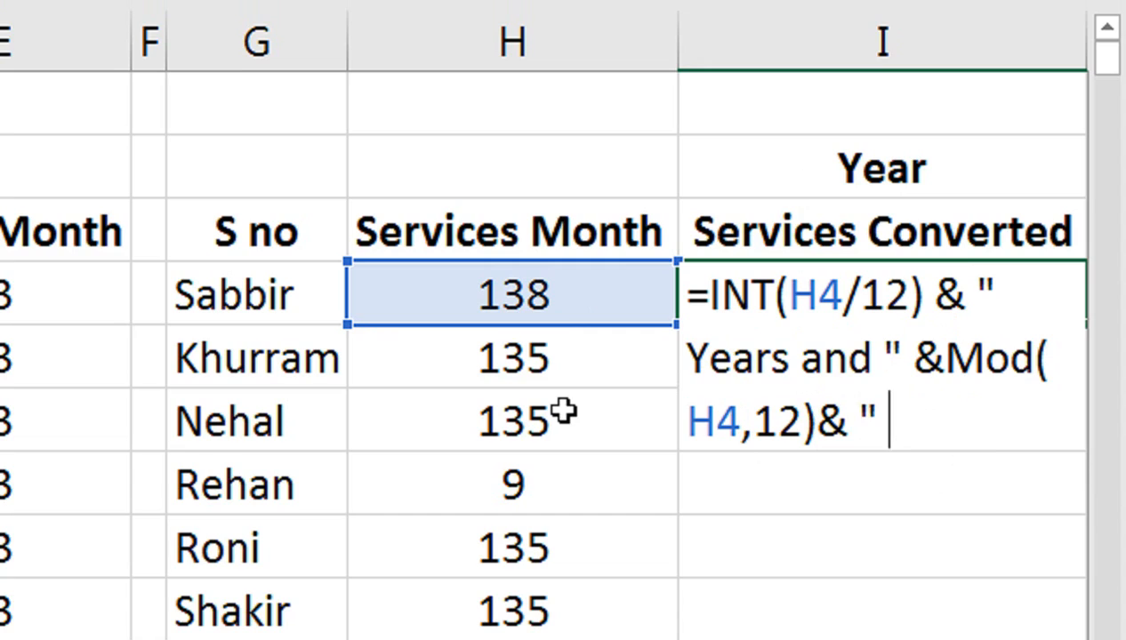
type(" MOnths")
key("BackSpace")
key("BackSpace")
key("BackSpace")
key("BackSpace")
key("BackSpace")
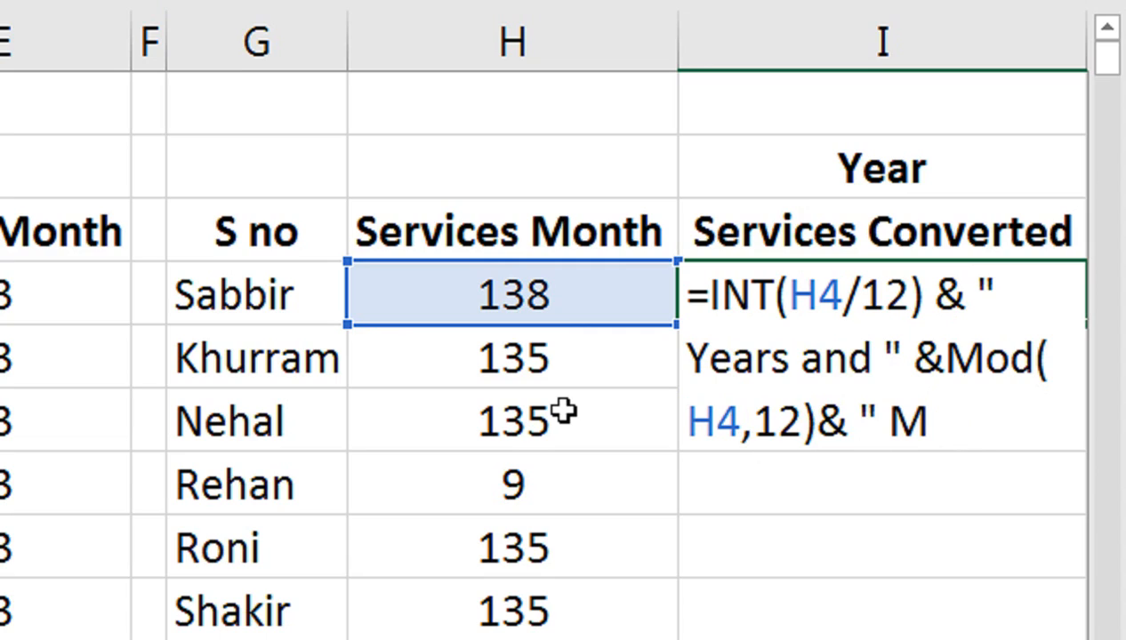
type("onths\"")
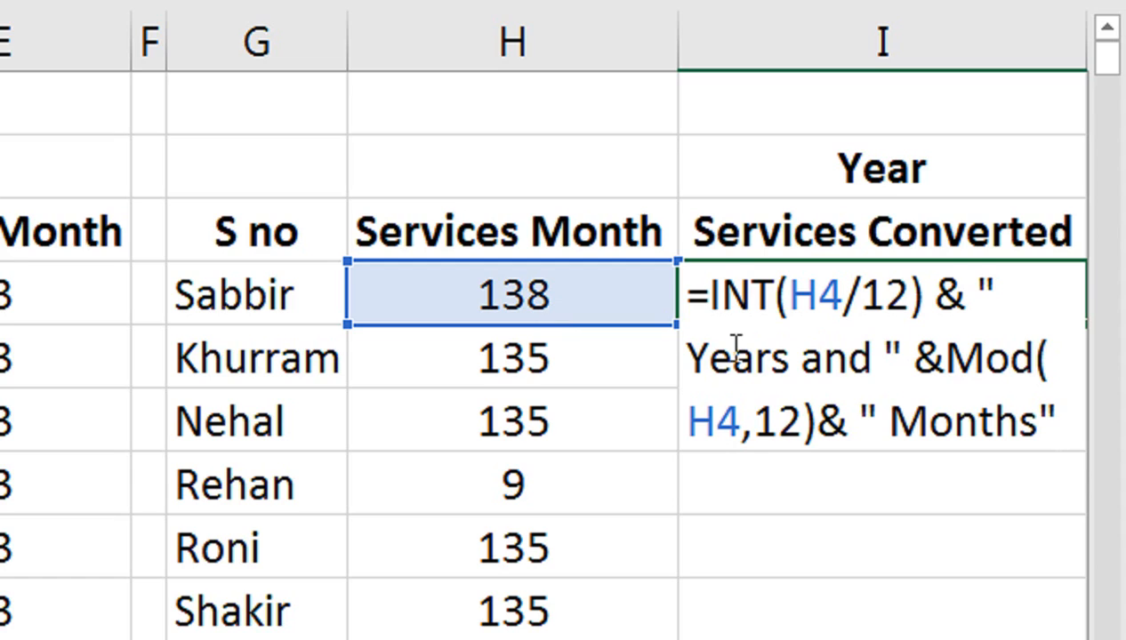
key("Return")
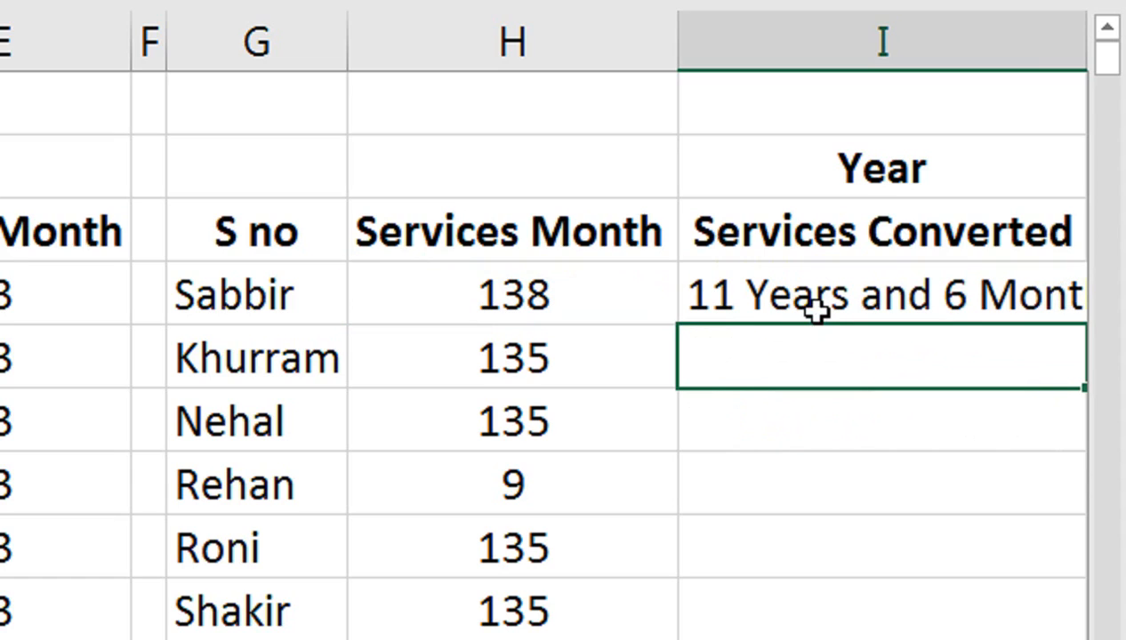
Fill the years-and-months formula from I4 down to I9
left_click(876, 296)
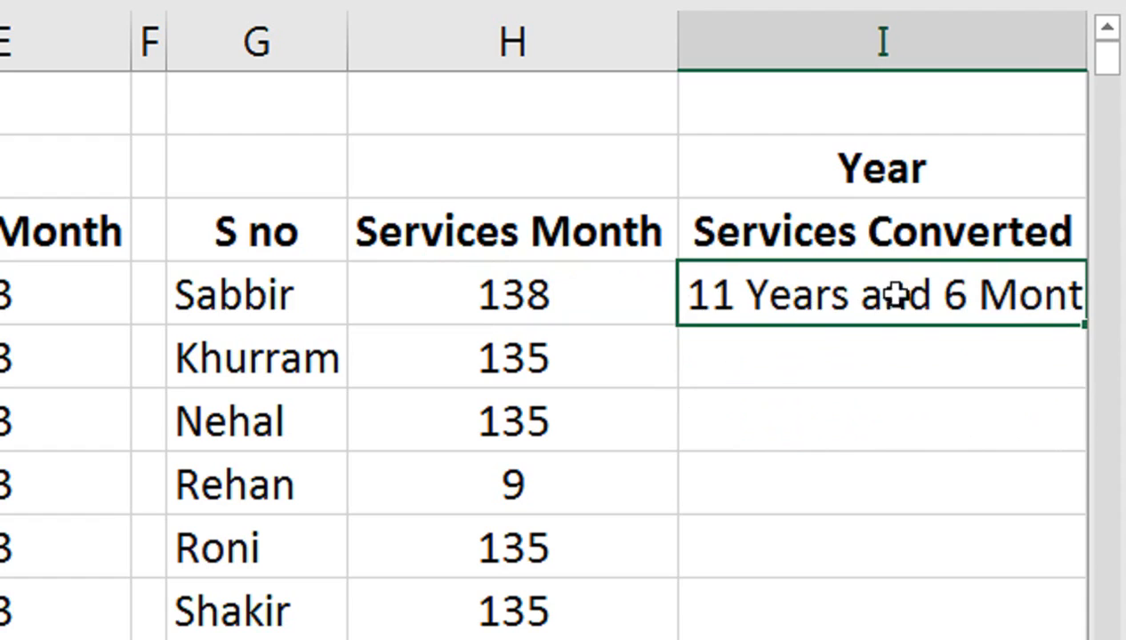
double_click(1084, 326)
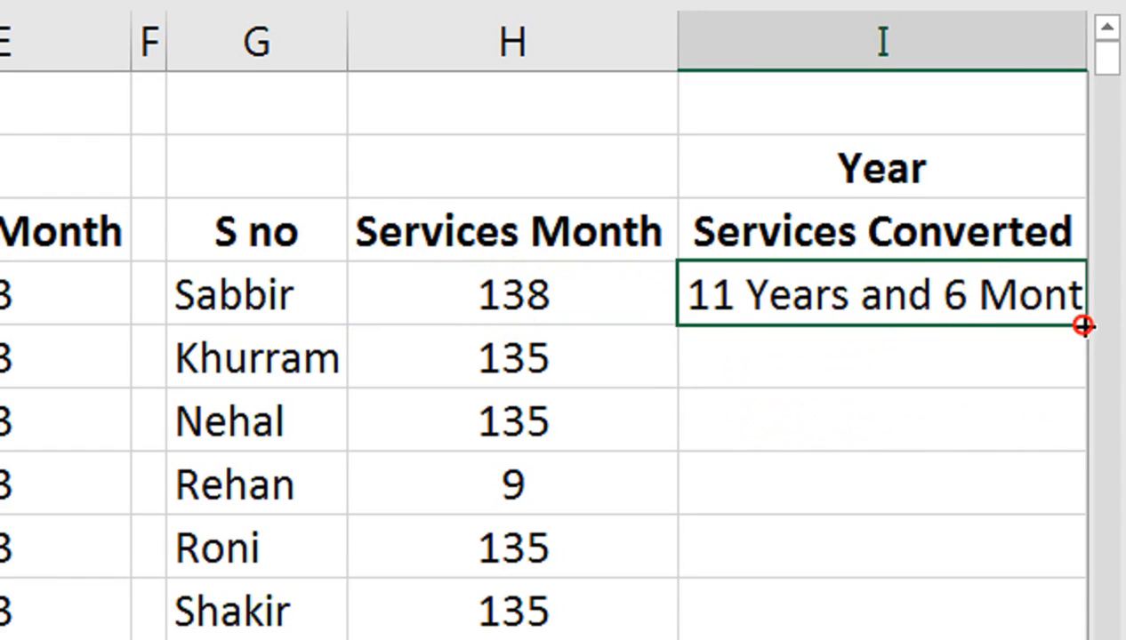
left_click_drag(1082, 382, 1075, 515)
left_click(862, 283)
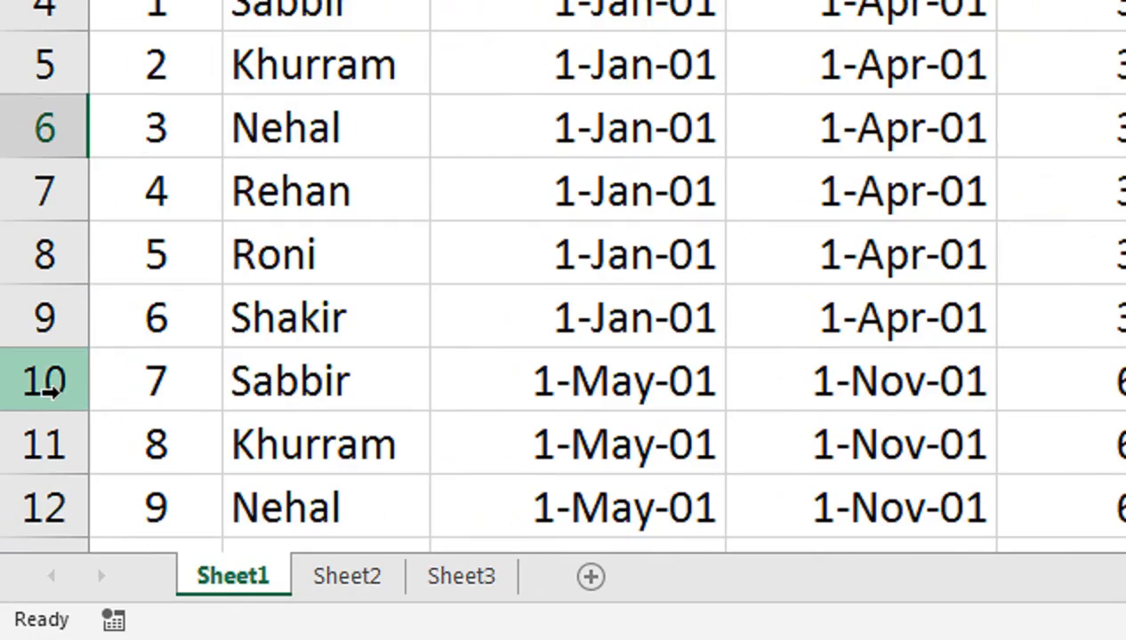
Try deleting contract record rows 10 to 20 and undo the deletion
left_click_drag(44, 391, 143, 639)
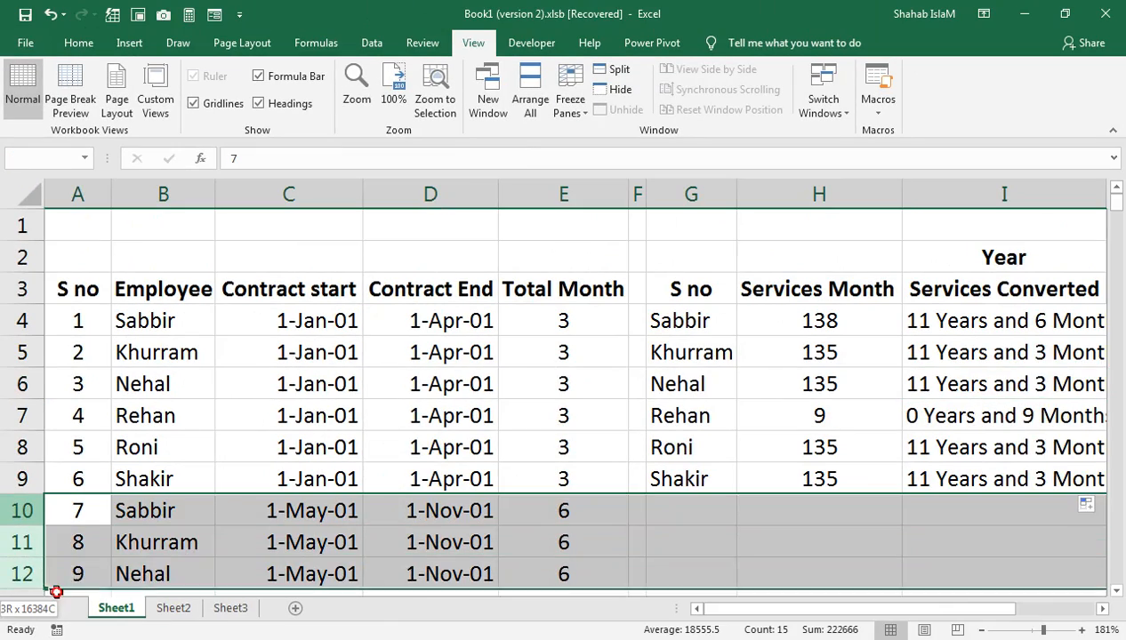
left_click_drag(70, 598, 72, 592)
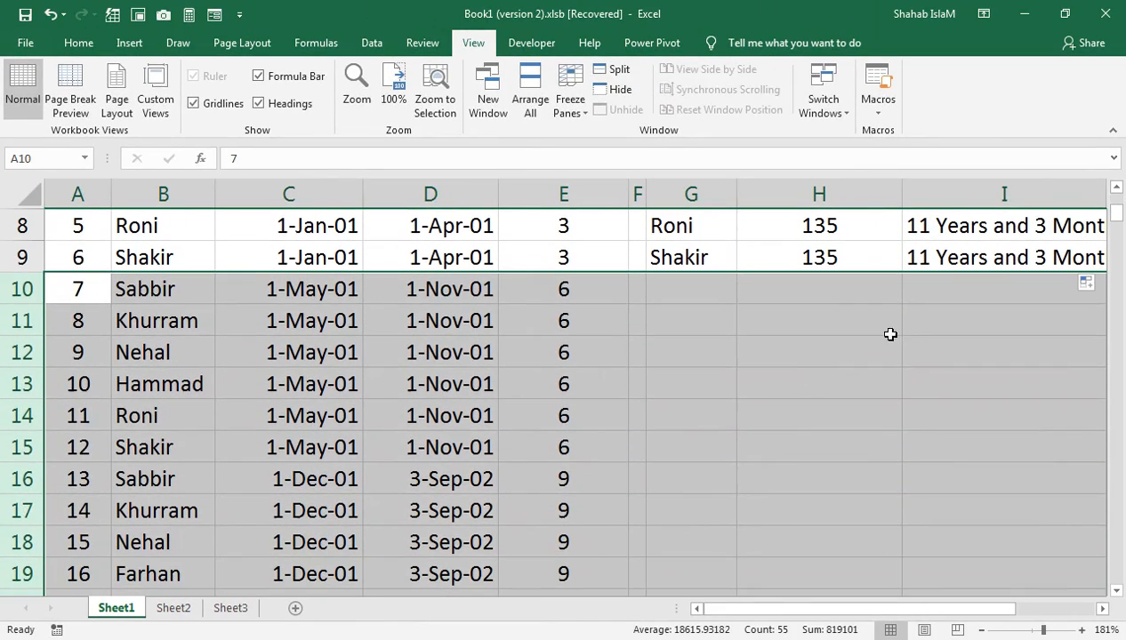
left_click(1114, 188)
left_click(1114, 189)
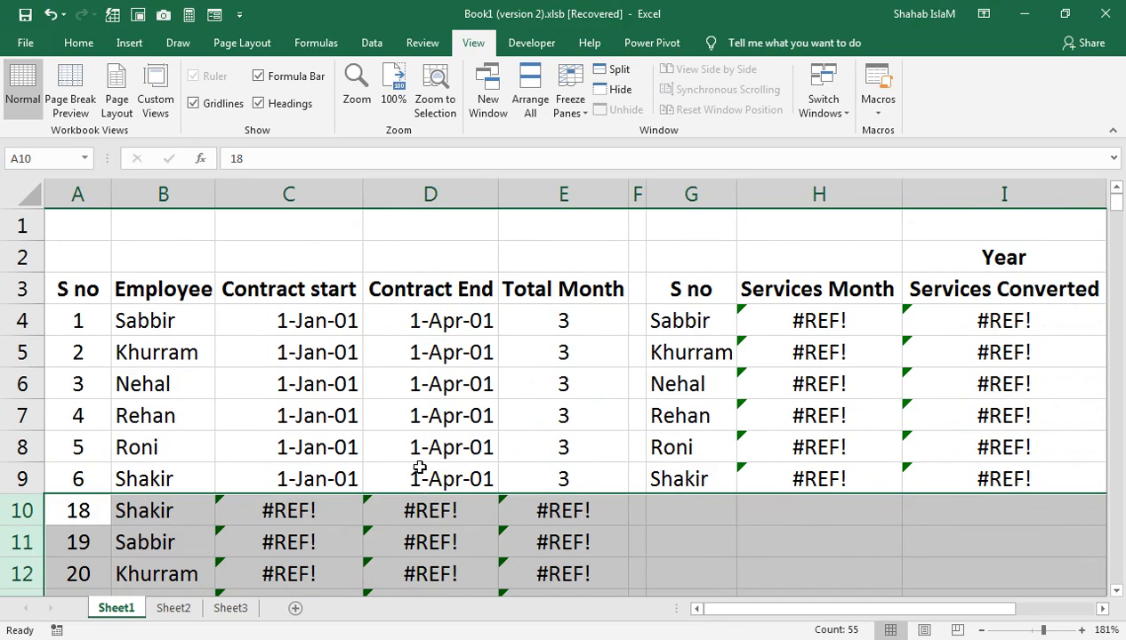
key("ctrl+z")
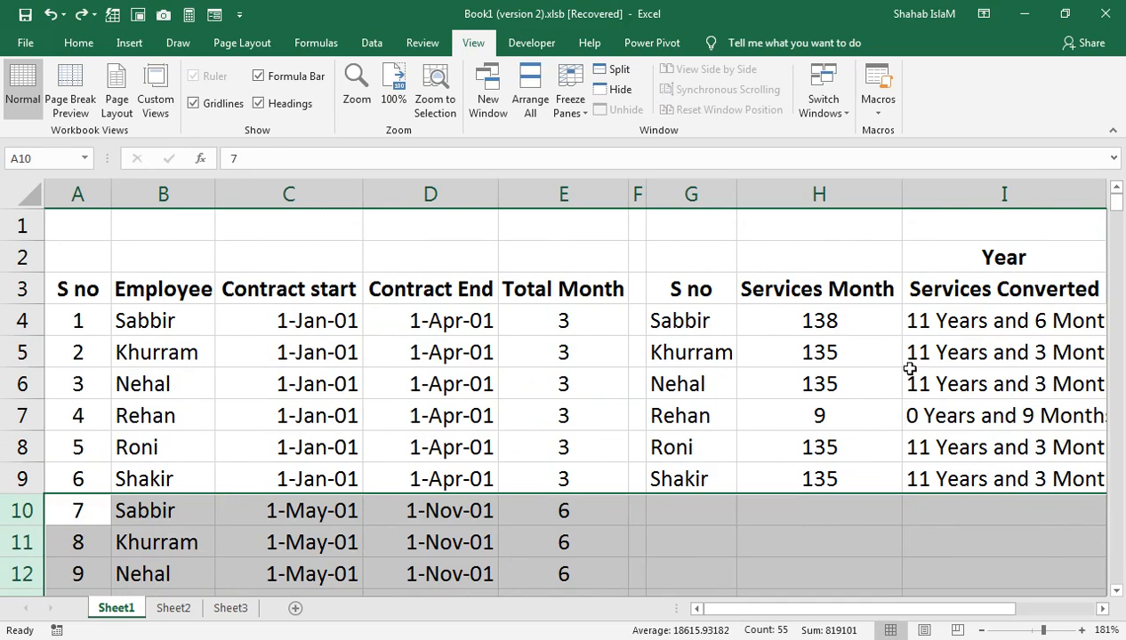
Copy the contract dates and total months from C4:E4 down to the last record and paste them in place as values
left_click(295, 320)
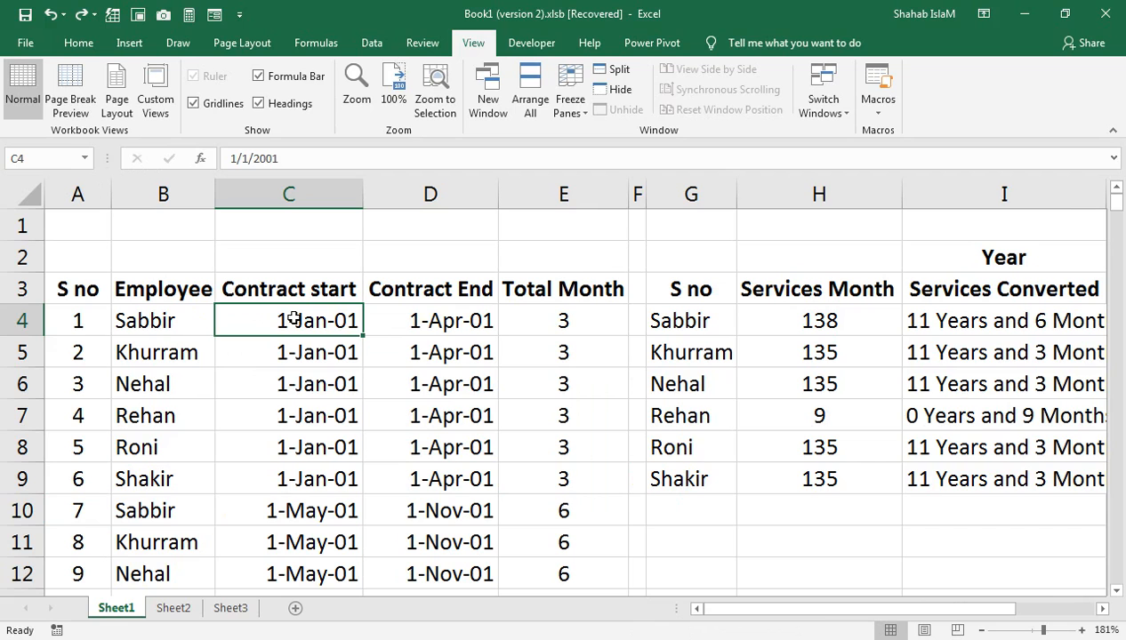
key("shift+Right")
key("shift+Right")
key("ctrl+shift+Down")
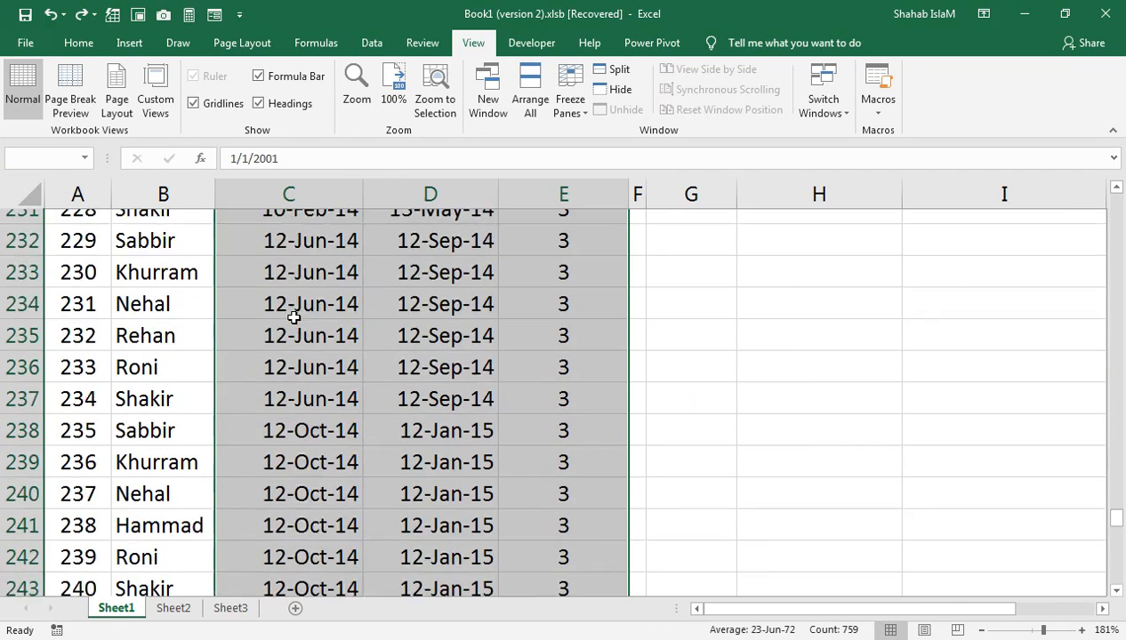
left_click(78, 43)
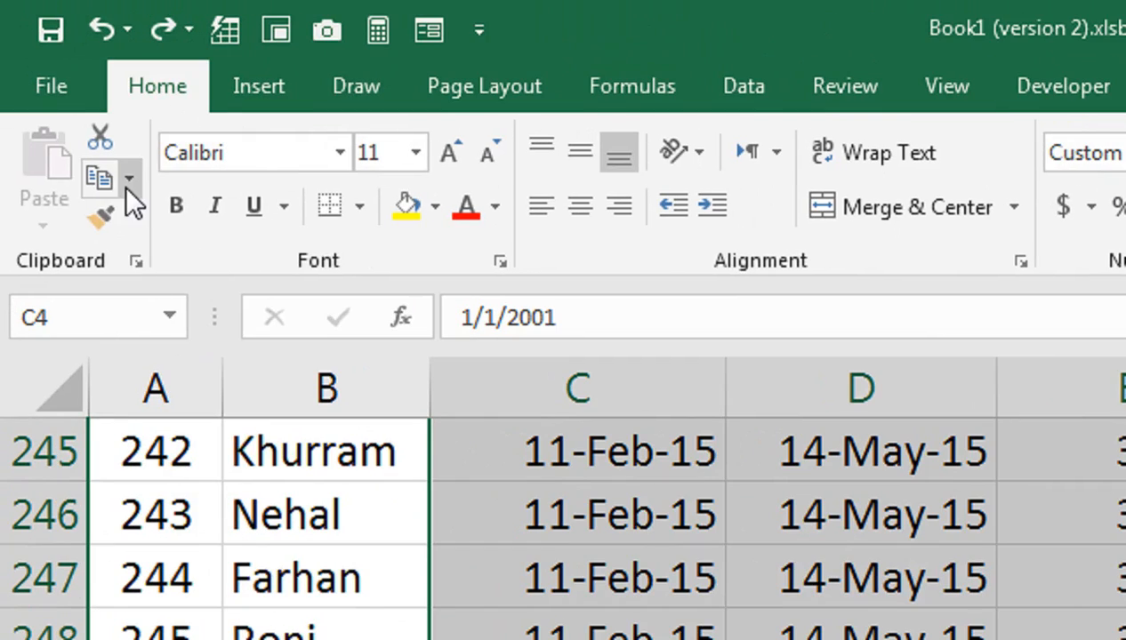
left_click(128, 182)
left_click(143, 233)
left_click(45, 227)
left_click(44, 454)
key("Right")
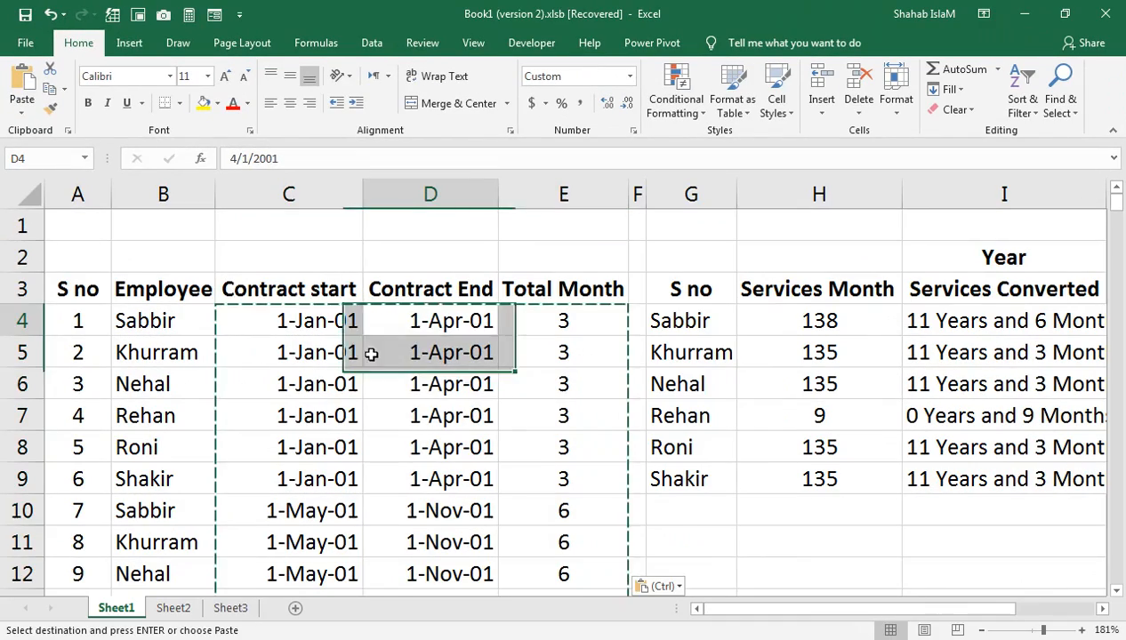
Try deleting contract record rows 10 to 87 and undo the deletion
left_click(19, 511)
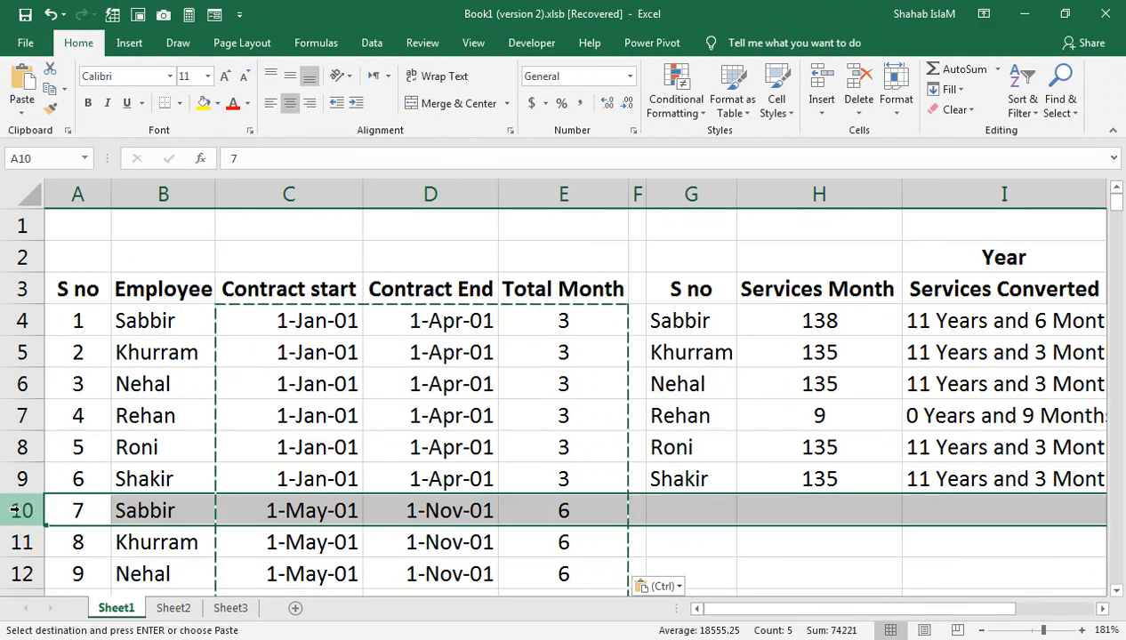
mouse_move(12, 511)
left_mouse_down()
mouse_move(11, 573)
mouse_move(10, 507)
left_mouse_up()
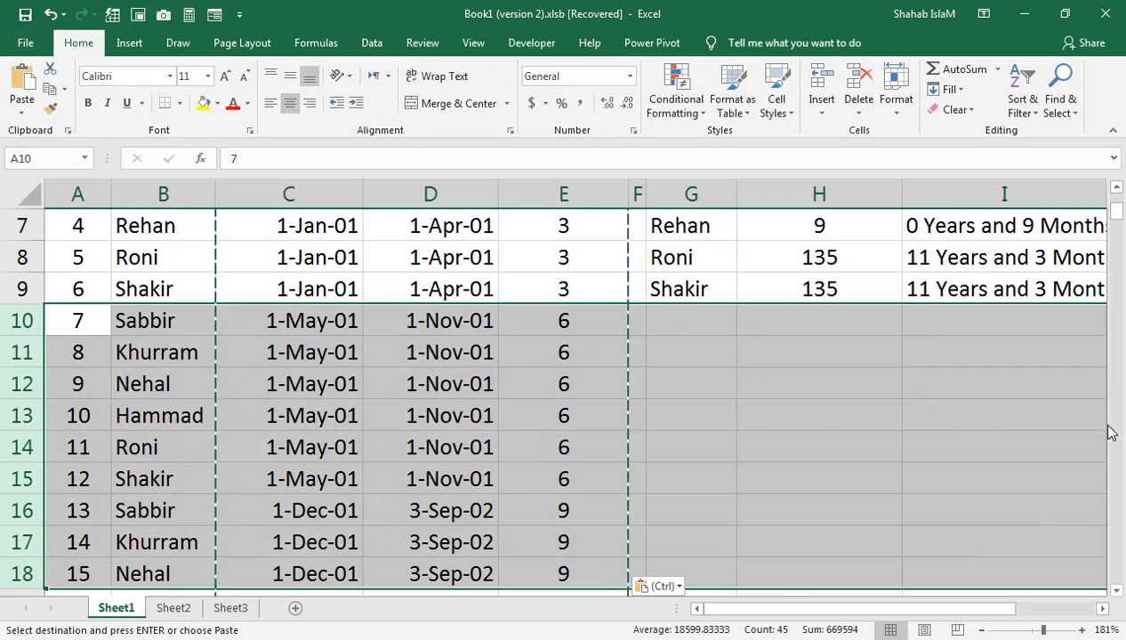
scroll(1099, 428, "down", 4)
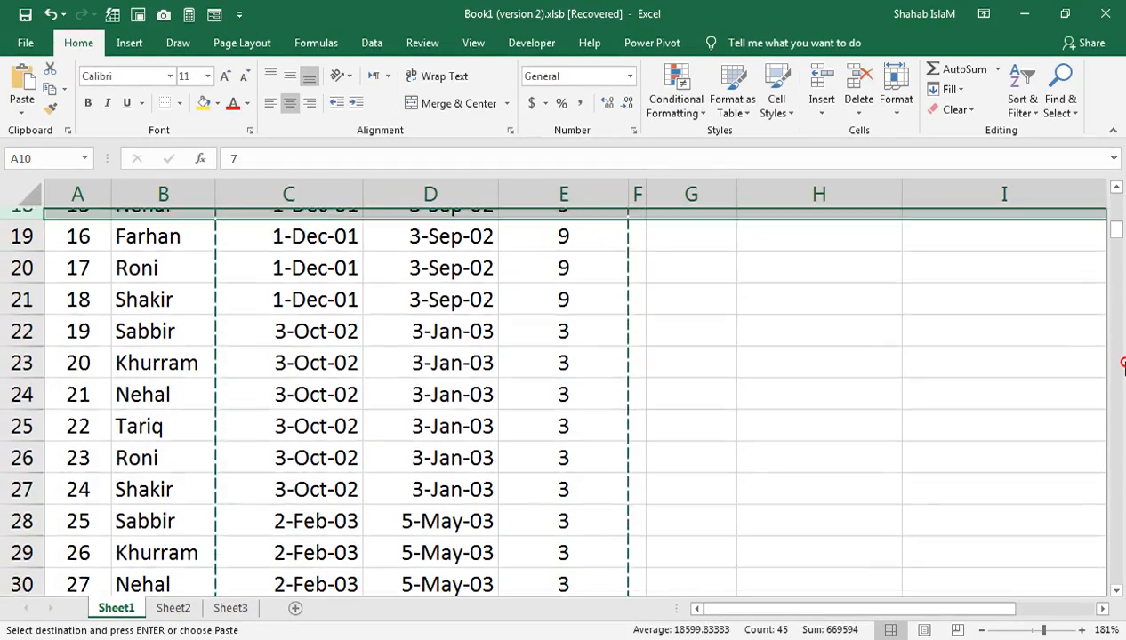
left_click(1115, 188)
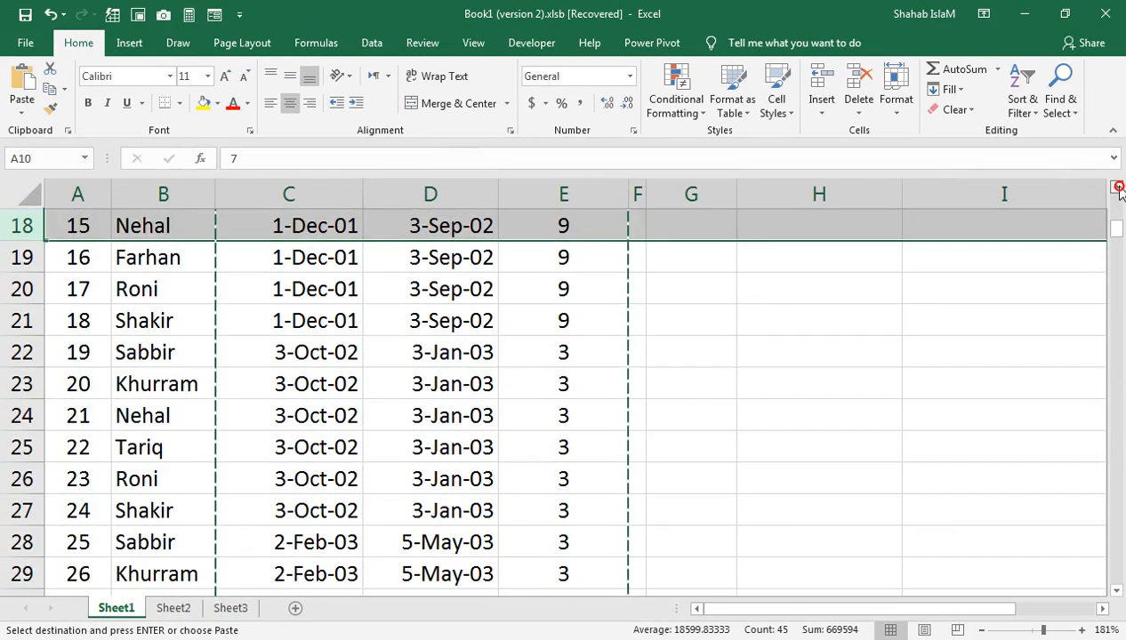
scroll(1113, 258, "up", 4)
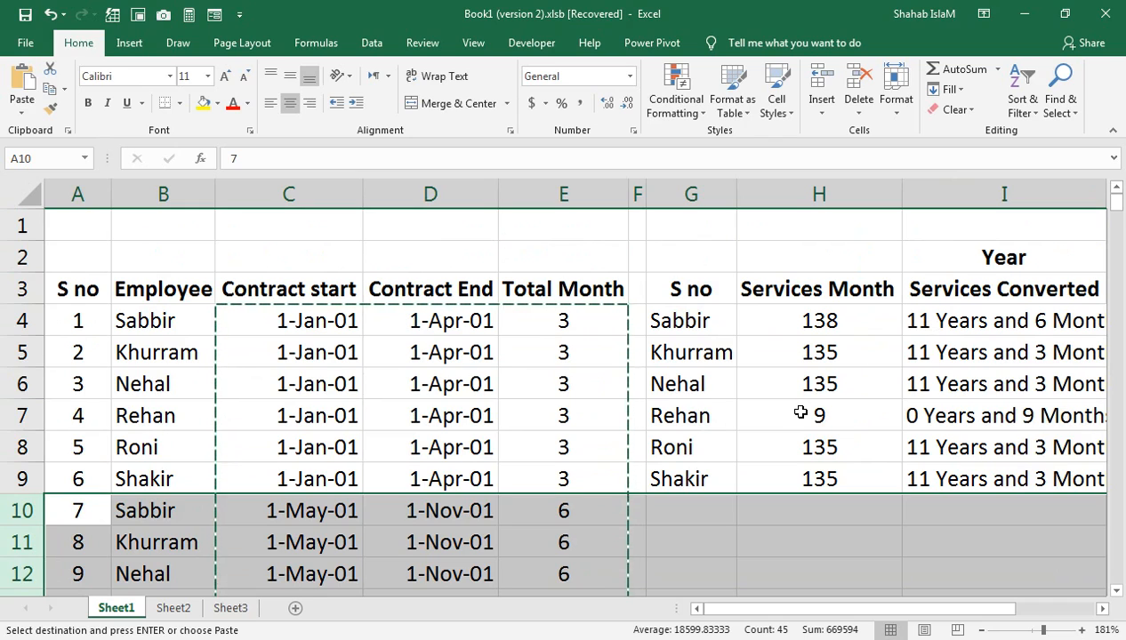
key("shift+Down")
key("shift+Down")
key("shift+Down")
key("shift+Down")
key("shift+Down")
key("shift+Down")
key("shift+Down")
key("shift+Down")
key("shift+Down")
key("shift+Down")
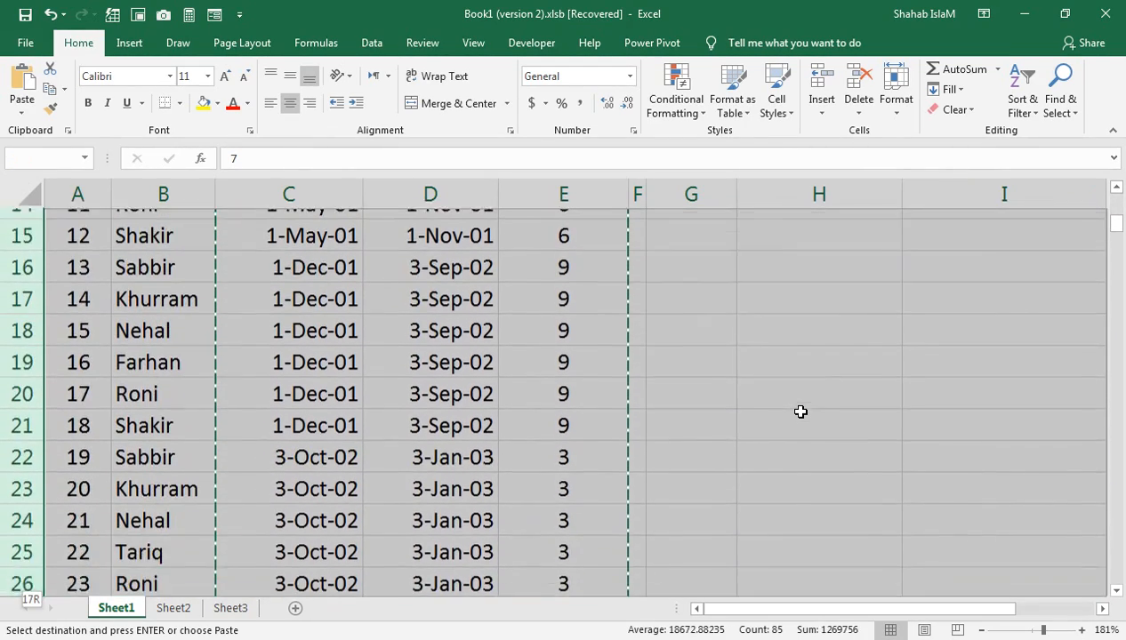
key("shift+Down")
key("shift+Down")
key("shift+Down")
key("shift+Down")
key("shift+Down")
key("shift+Down")
key("shift+Down")
key("shift+Down")
key("shift+Down")
key("shift+Down")
key("shift+Down")
key("shift+Down")
key("shift+Down")
key("shift+Down")
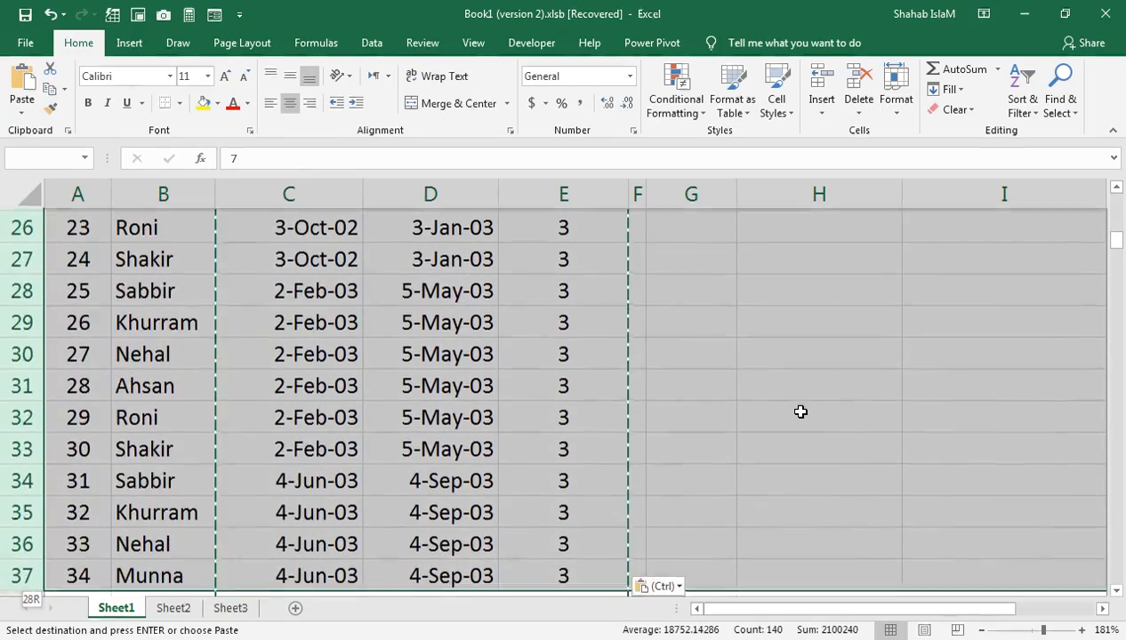
key("shift+Down")
key("shift+Down")
key("shift+Down")
key("shift+Down")
key("shift+Down")
key("shift+Down")
key("shift+Down")
key("shift+Down")
key("shift+Down")
key("shift+Down")
key("shift+Down")
key("shift+Down")
key("shift+Down")
key("shift+Down")
key("shift+Down")
key("shift+Down")
key("shift+Down")
key("shift+Down")
key("shift+Down")
key("shift+Down")
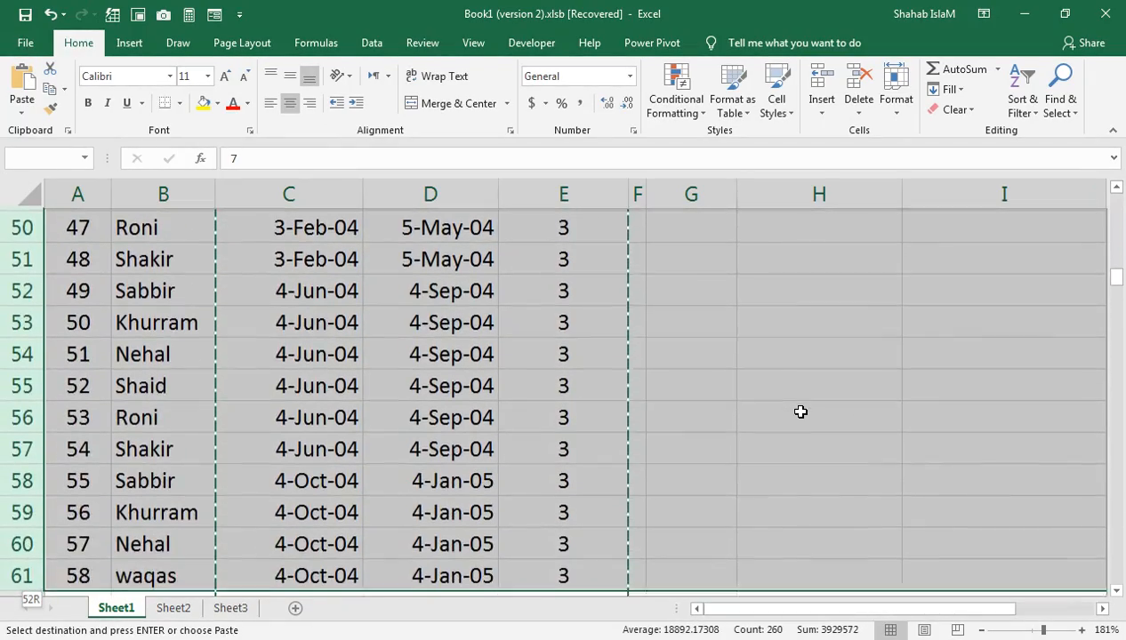
key("shift+Down")
key("shift+Down")
key("shift+Down")
key("shift+Down")
key("shift+Down")
key("shift+Down")
key("shift+Down")
key("shift+Down")
key("shift+Down")
key("shift+Down")
key("shift+Down")
key("shift+Down")
key("shift+Down")
key("shift+Down")
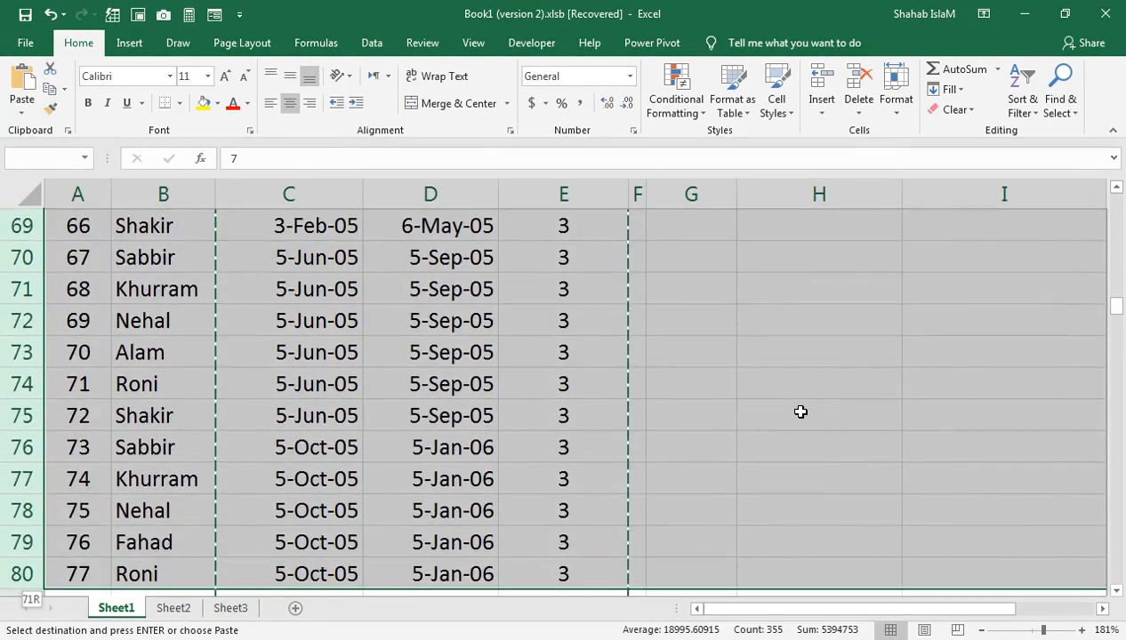
key("shift+Down")
key("shift+Down")
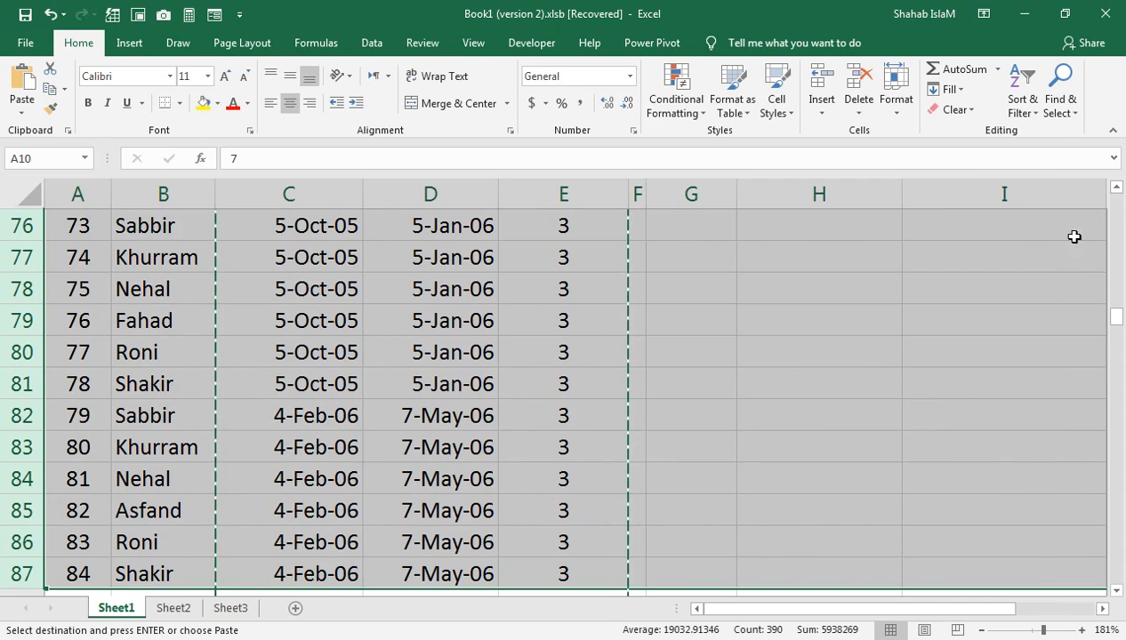
left_click(1115, 188)
left_click_drag(1114, 188, 1115, 188)
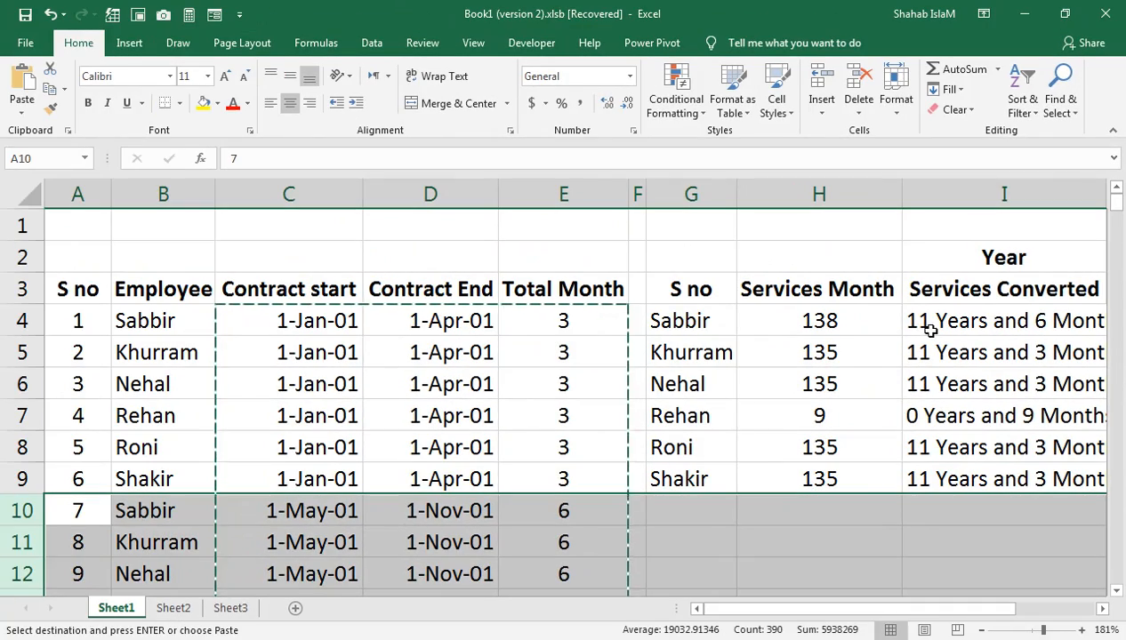
key("ctrl+z")
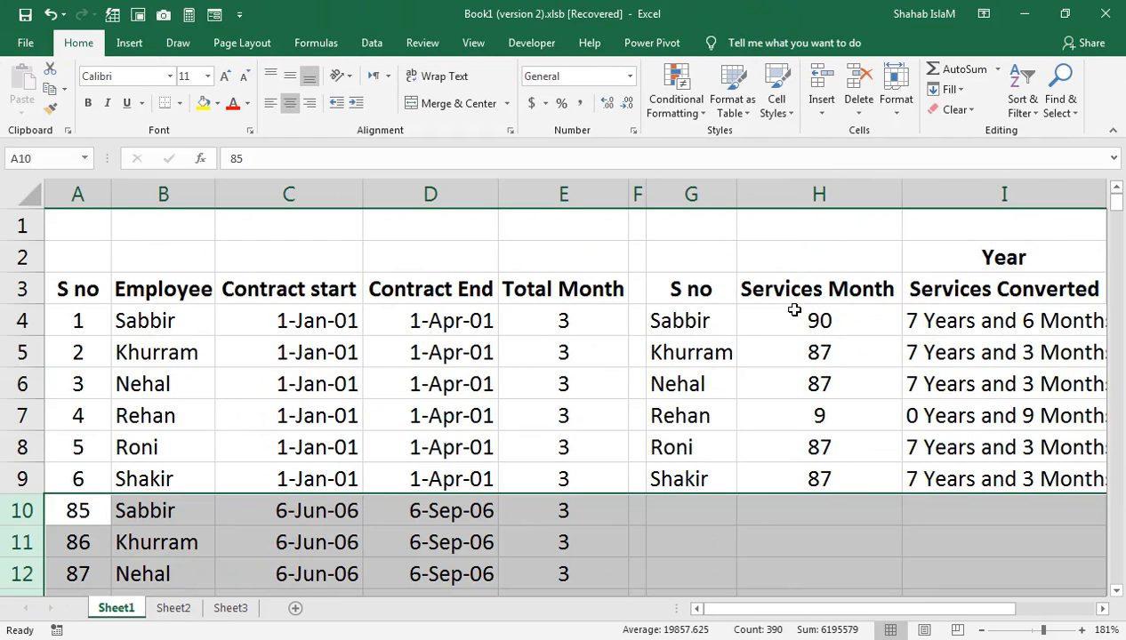
left_click(818, 329)
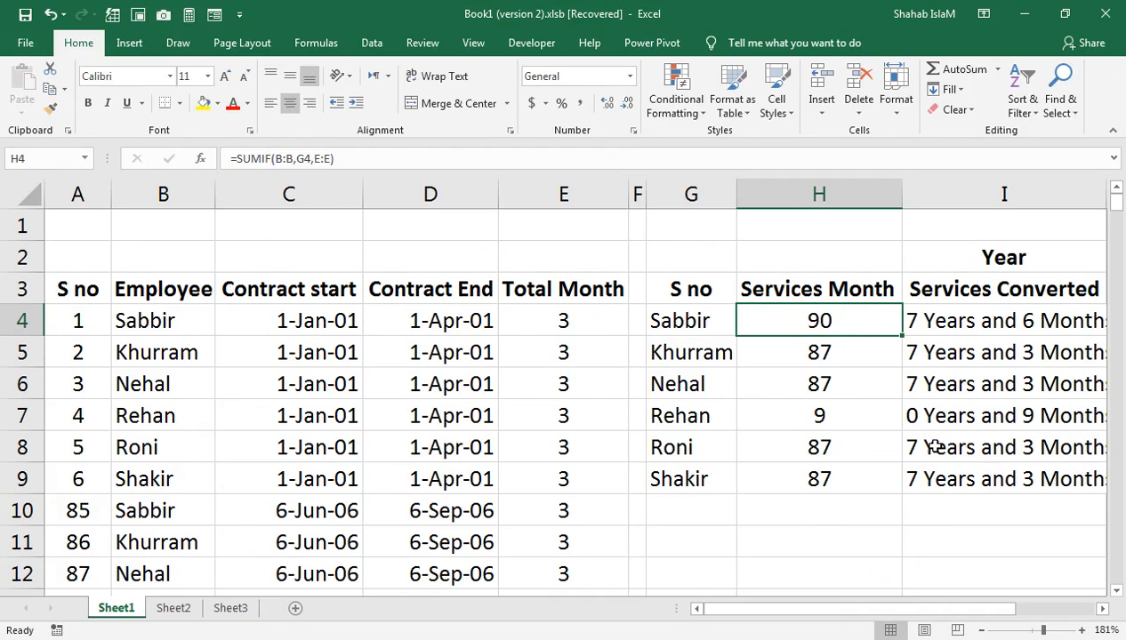
key("ctrl+z")
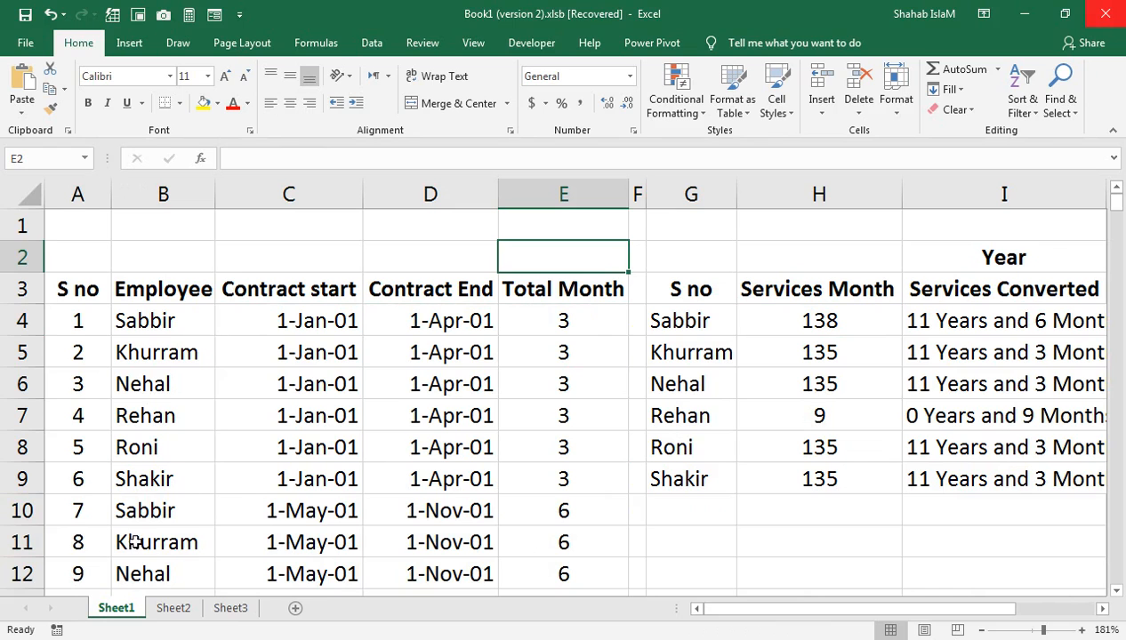
Examine the end of the contract records in the Employee column
left_click(169, 509)
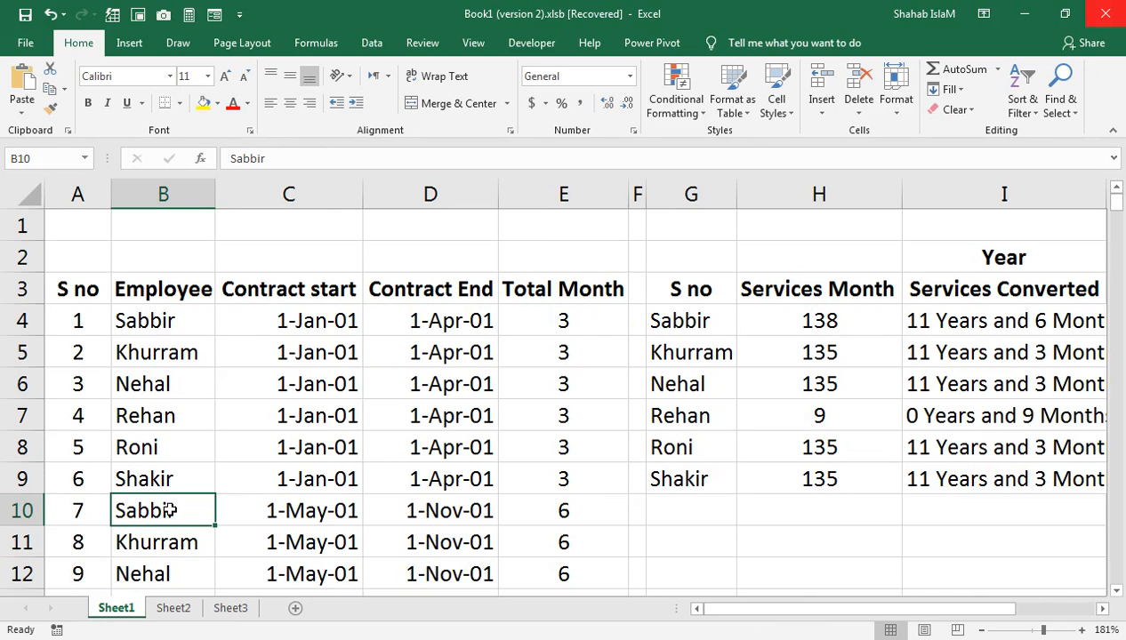
key("ctrl+Down")
key("Down")
key("Down")
key("Down")
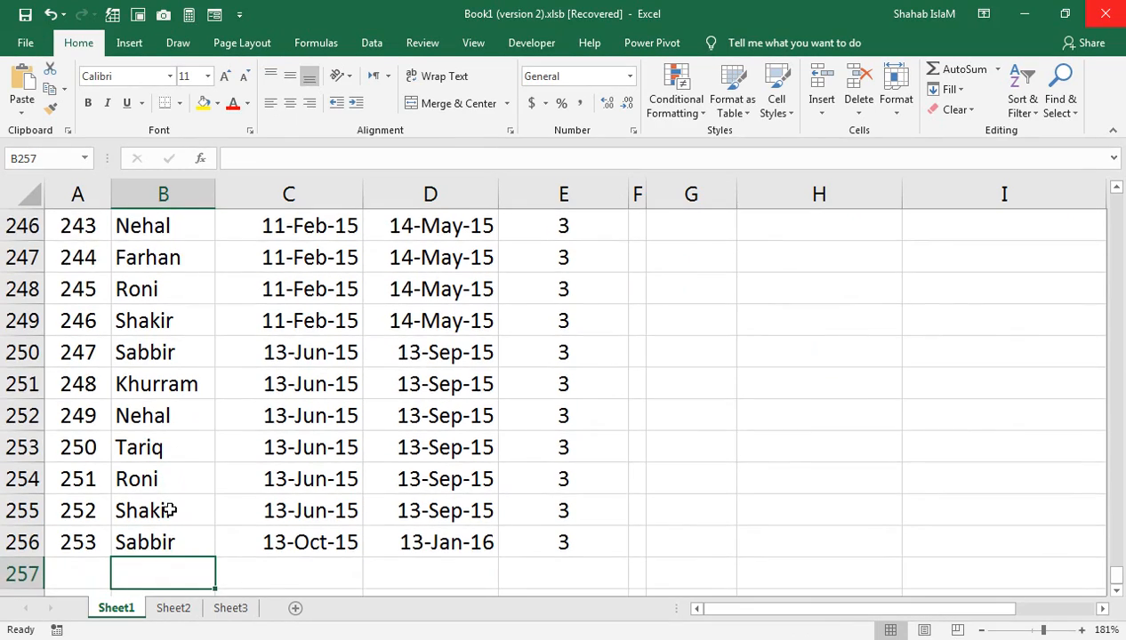
key("Up")
key("Up")
key("Up")
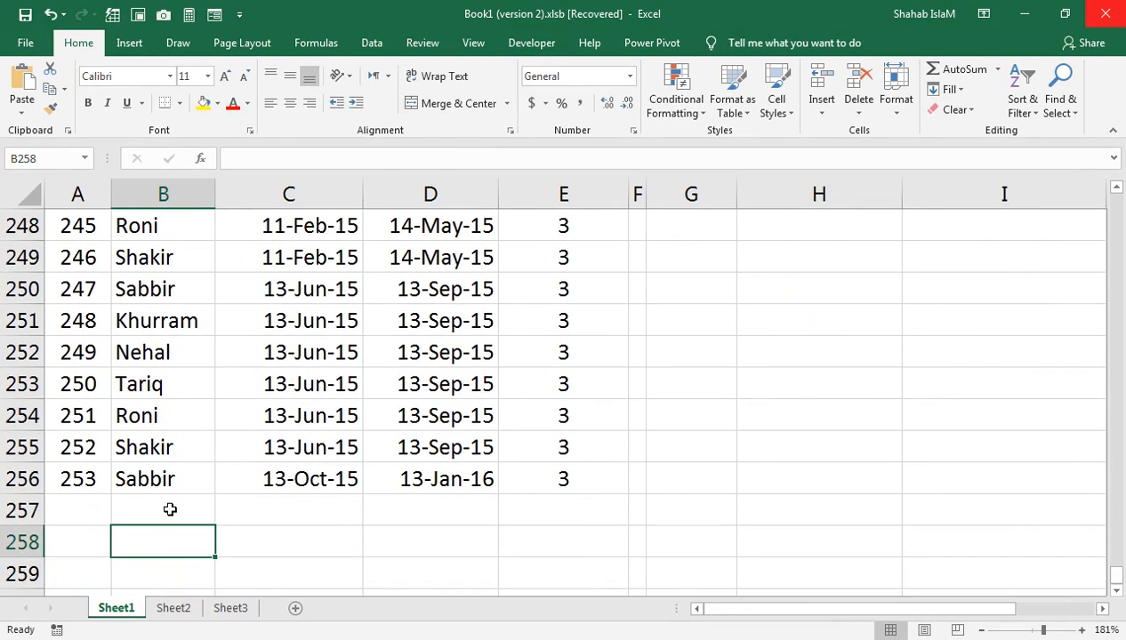
Return to the top of the sheet and examine the service summary's first row, ending on the conversion formula in I4
key("ctrl+Up")
key("ctrl+Up")
key("Right")
key("Right")
key("Right")
key("Right")
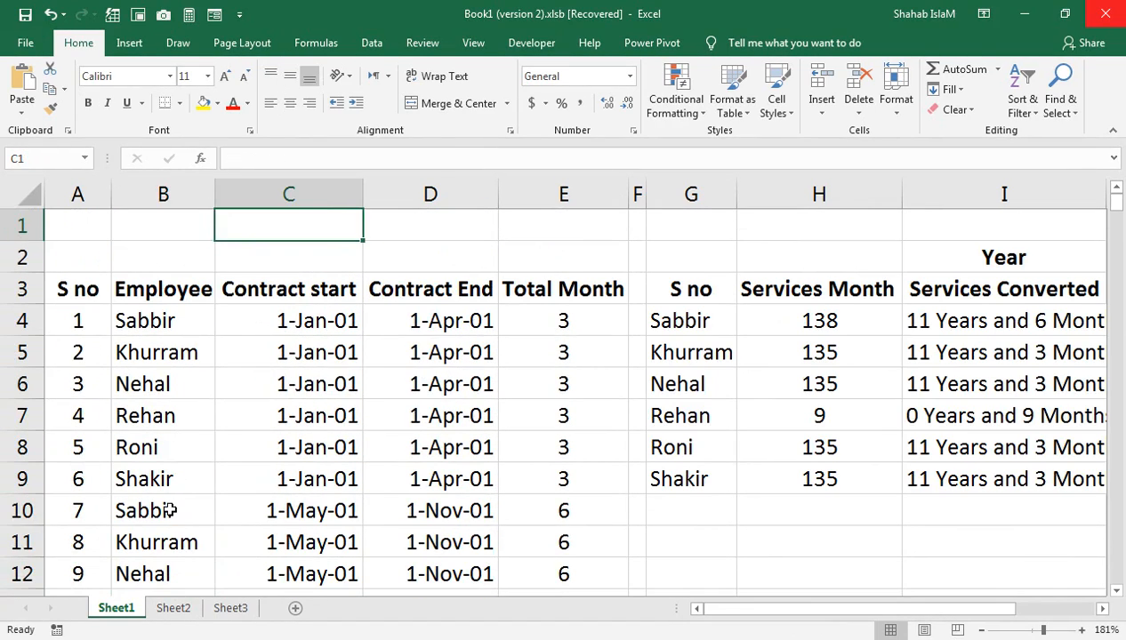
key("Down")
key("Down")
key("Down")
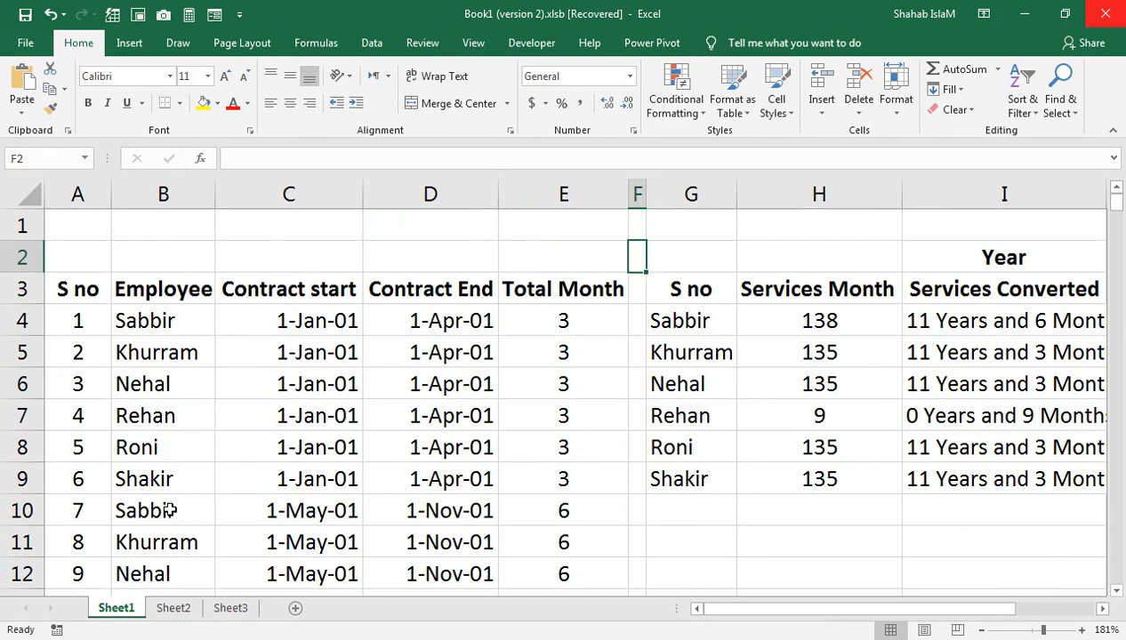
key("Right")
key("Left")
key("Left")
key("Right")
key("Right")
key("Right")
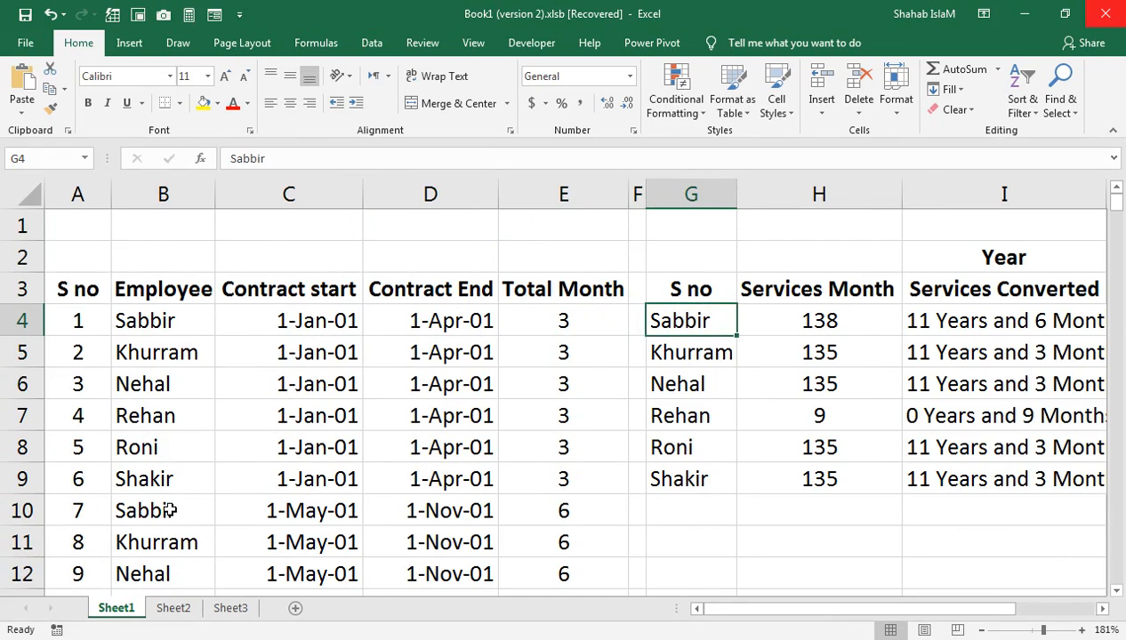
key("Right")
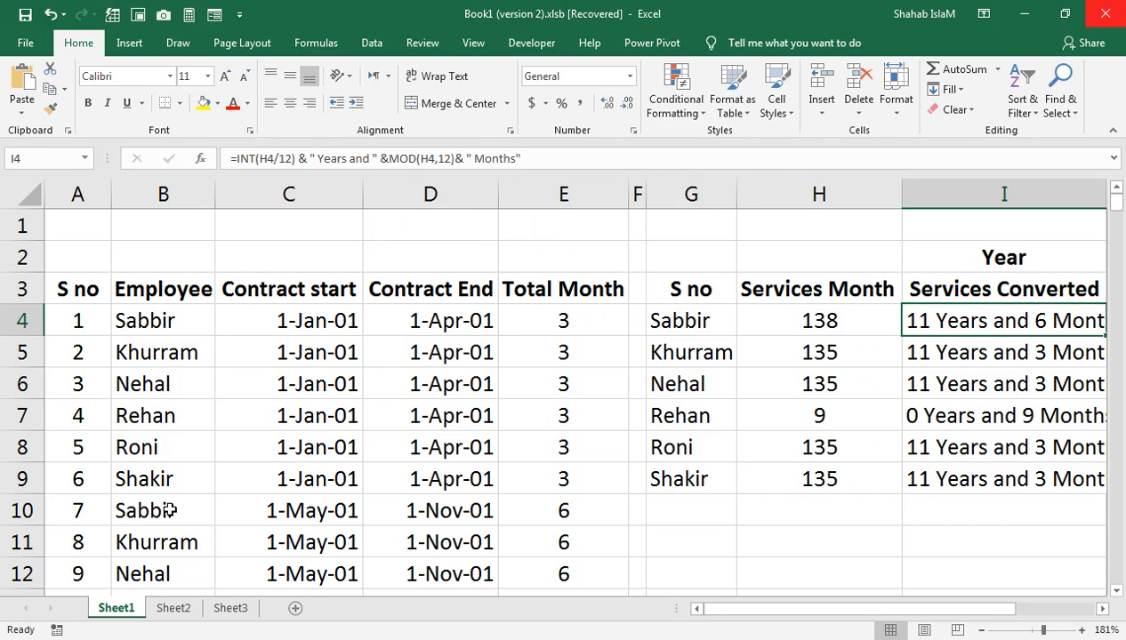